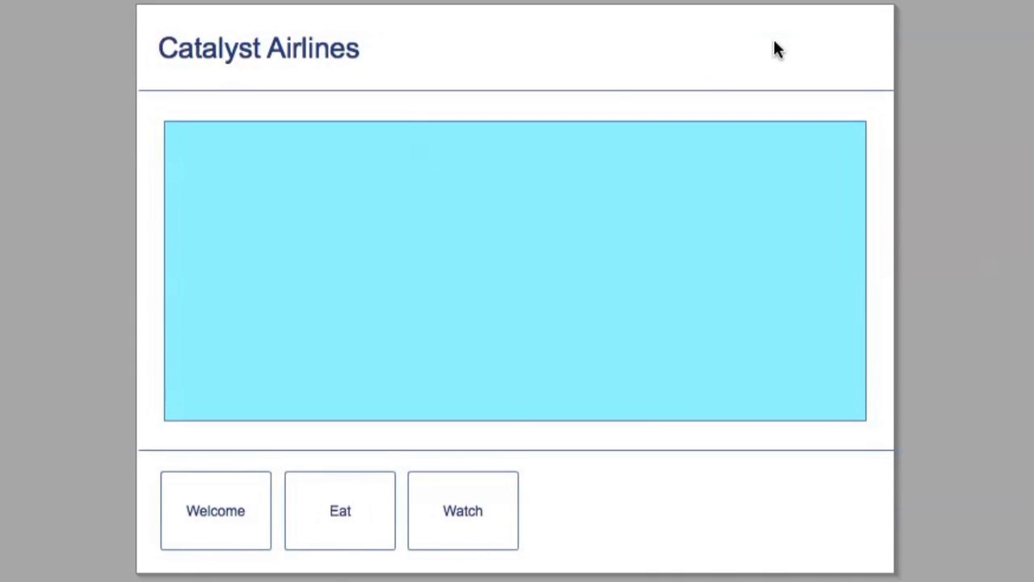
# Drag the Welcome, Eat and Watch buttons to the header's top right and make them the same in all other states.
pyautogui.click(219, 533)
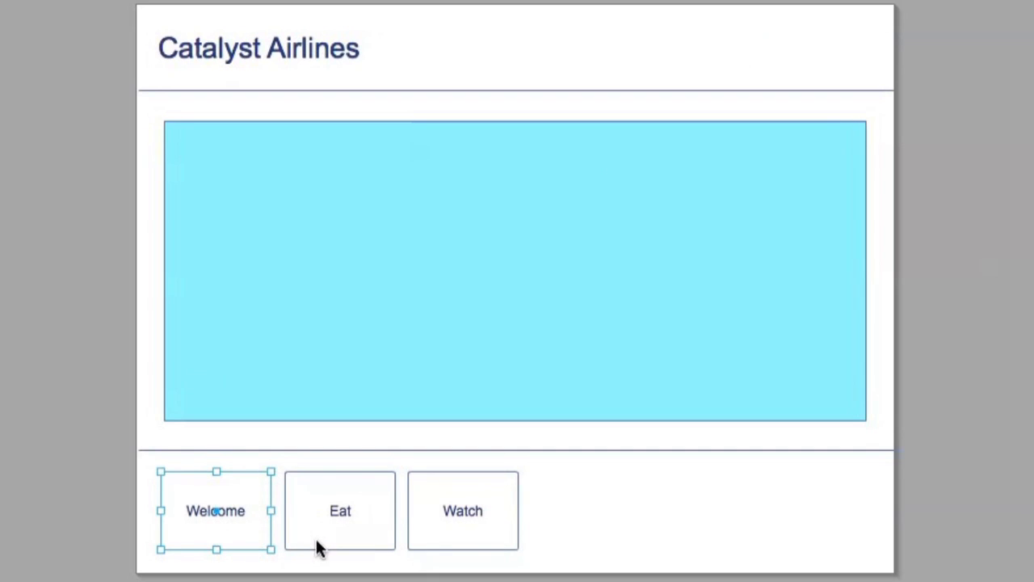
pyautogui.keyDown('shift'); pyautogui.click(340, 533); pyautogui.keyUp('shift')
pyautogui.keyDown('shift'); pyautogui.click(480, 541); pyautogui.keyUp('shift')
pyautogui.moveTo(185, 540); pyautogui.dragTo(554, 67)
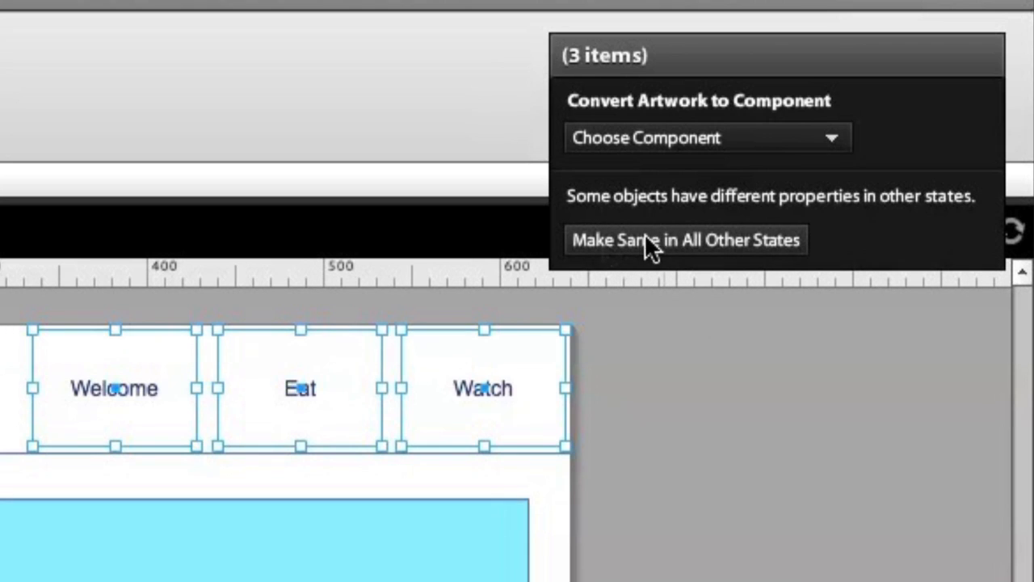
pyautogui.click(763, 240)
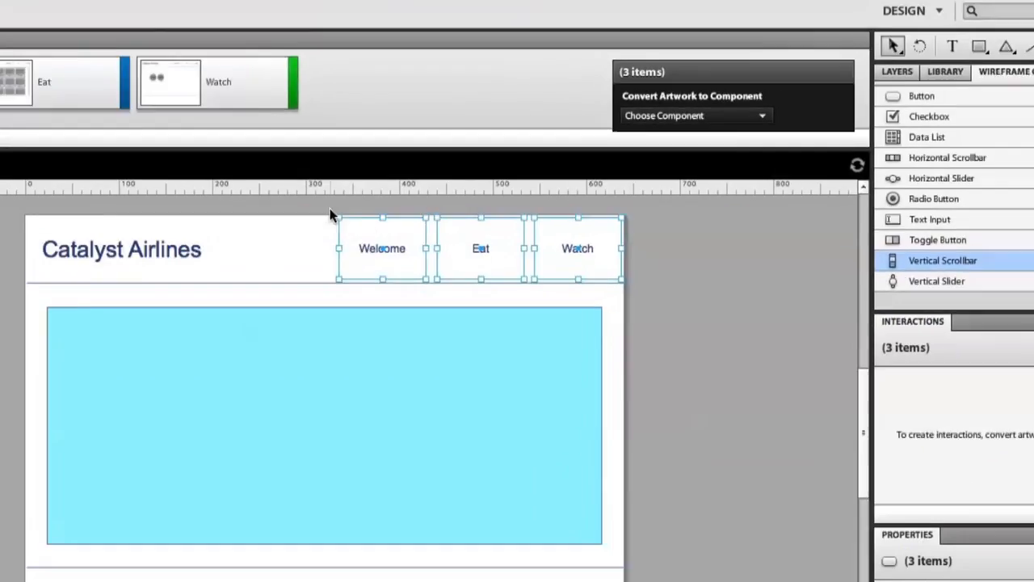
# Review the header buttons on the Eat, Watch and Welcome pages.
pyautogui.click(71, 92)
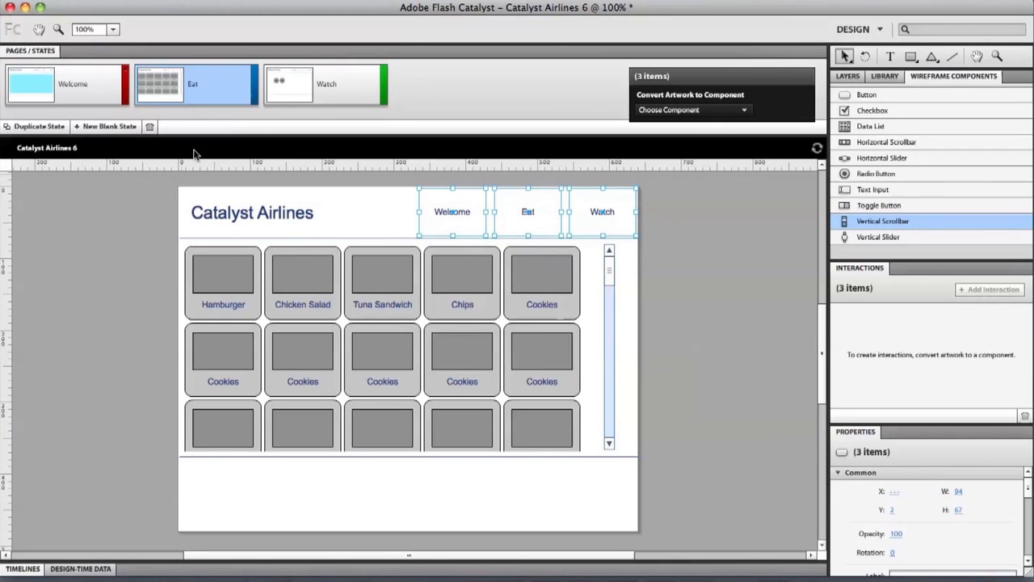
pyautogui.click(353, 102)
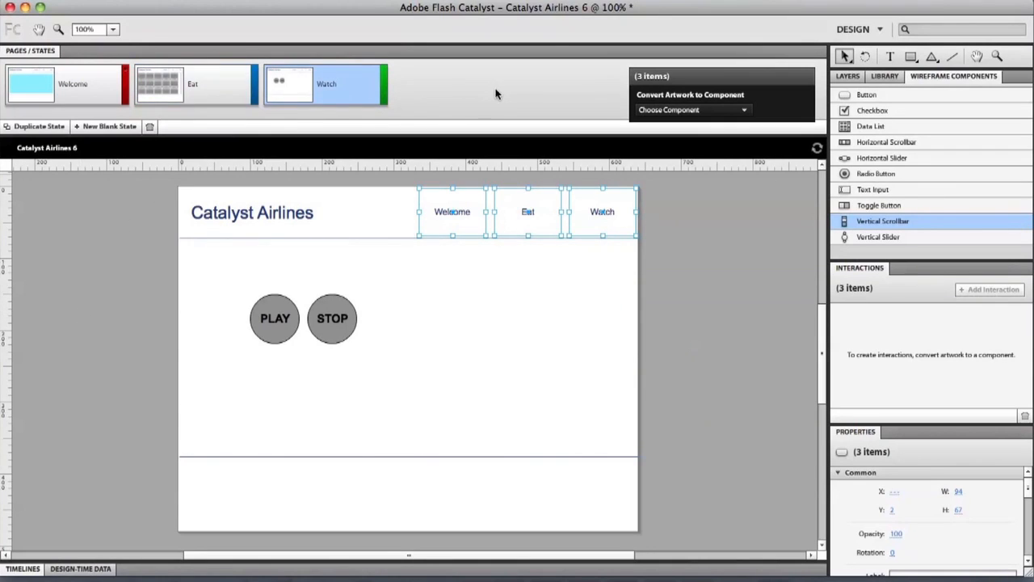
pyautogui.click(215, 79)
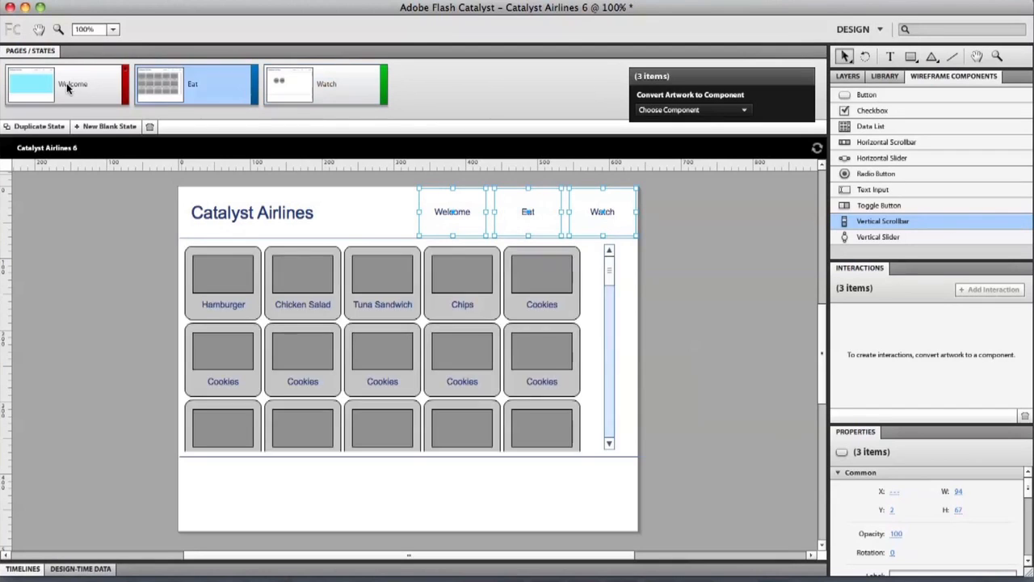
pyautogui.click(77, 87)
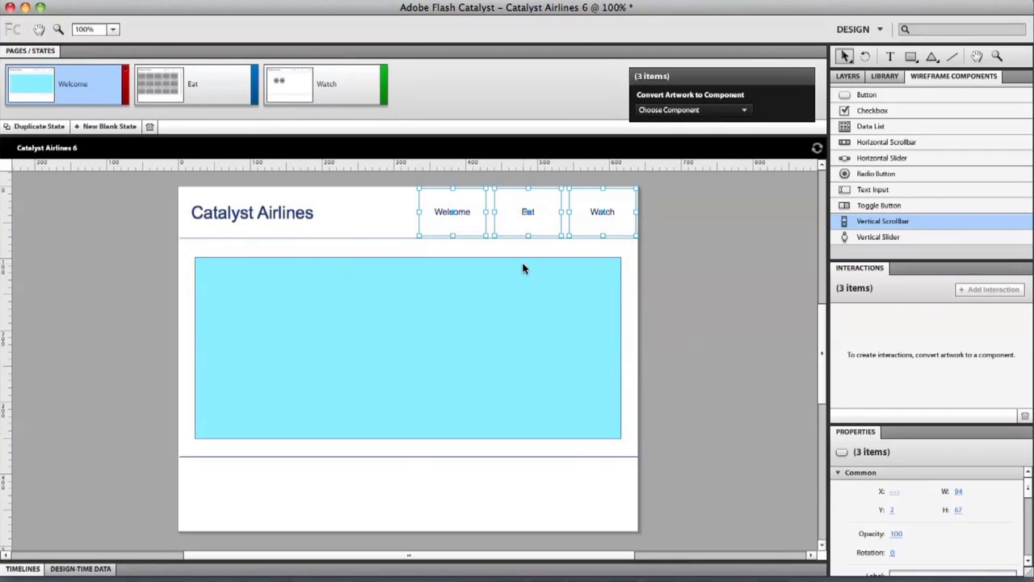
# Inspect the Welcome, Eat and Watch buttons' interactions, then open Welcome to edit its states.
pyautogui.click(771, 237)
pyautogui.click(465, 223)
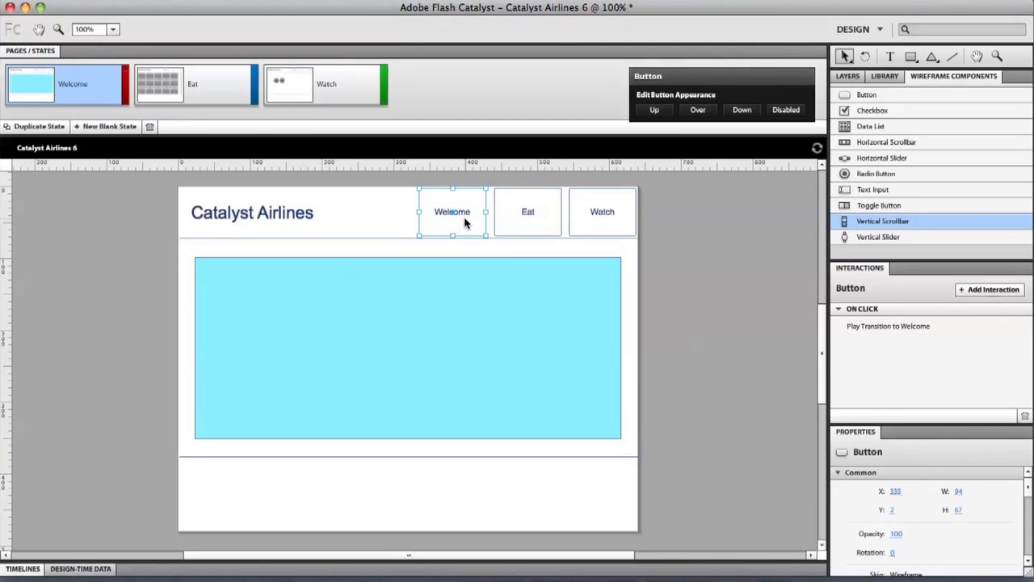
pyautogui.click(716, 254)
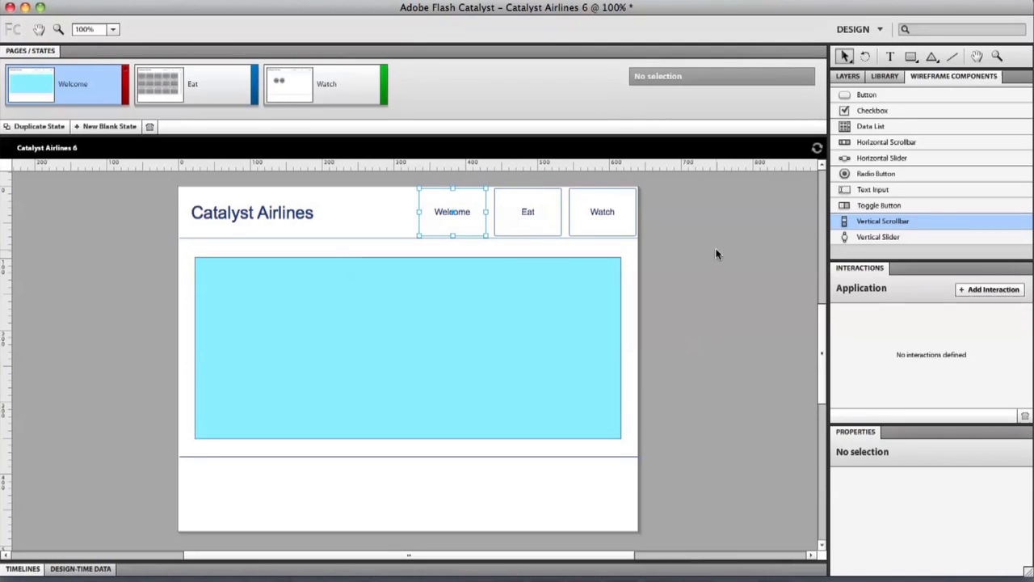
pyautogui.click(449, 231)
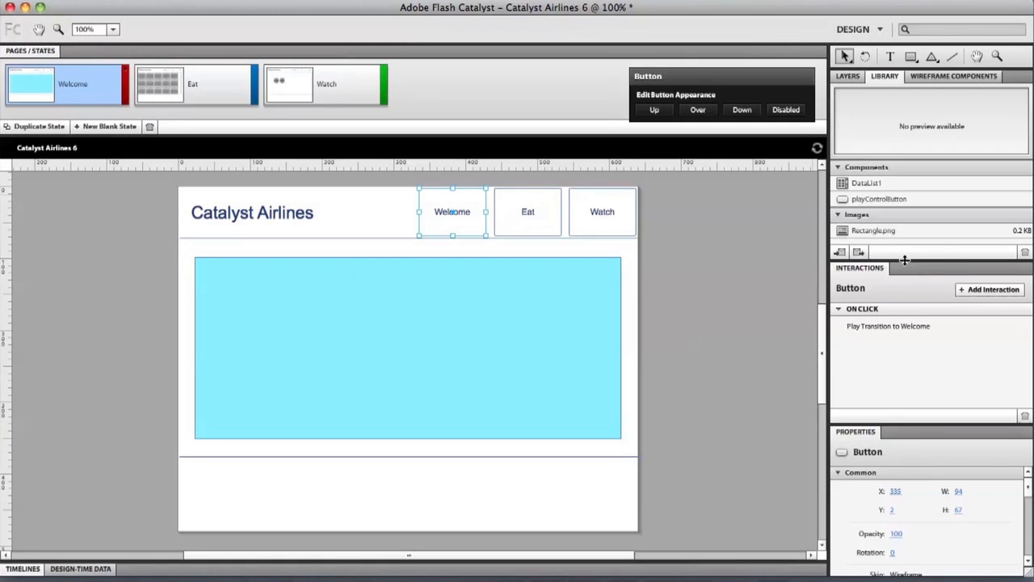
pyautogui.moveTo(904, 260); pyautogui.dragTo(905, 374)
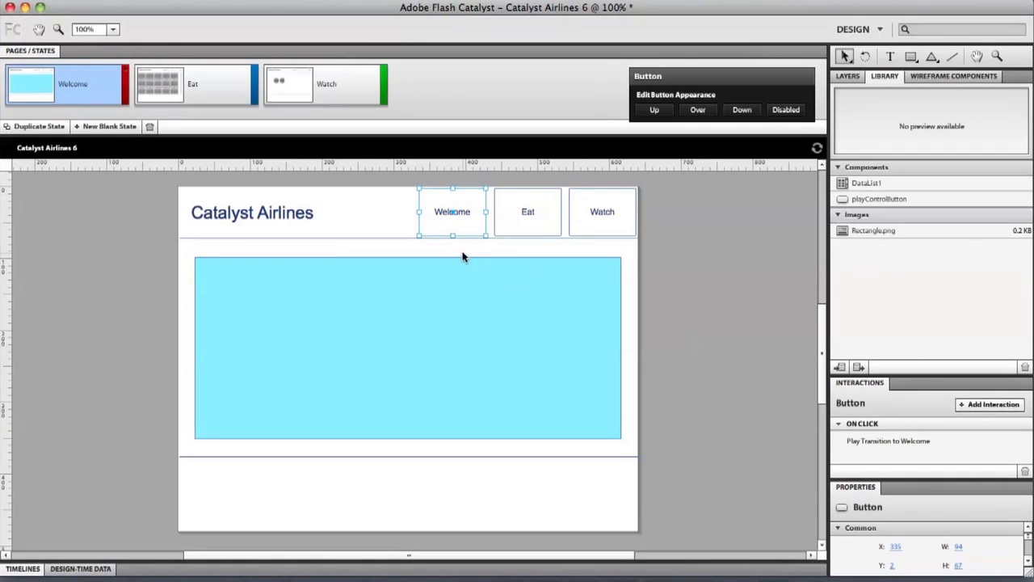
pyautogui.click(524, 233)
pyautogui.click(616, 224)
pyautogui.click(467, 226)
pyautogui.doubleClick(475, 230)
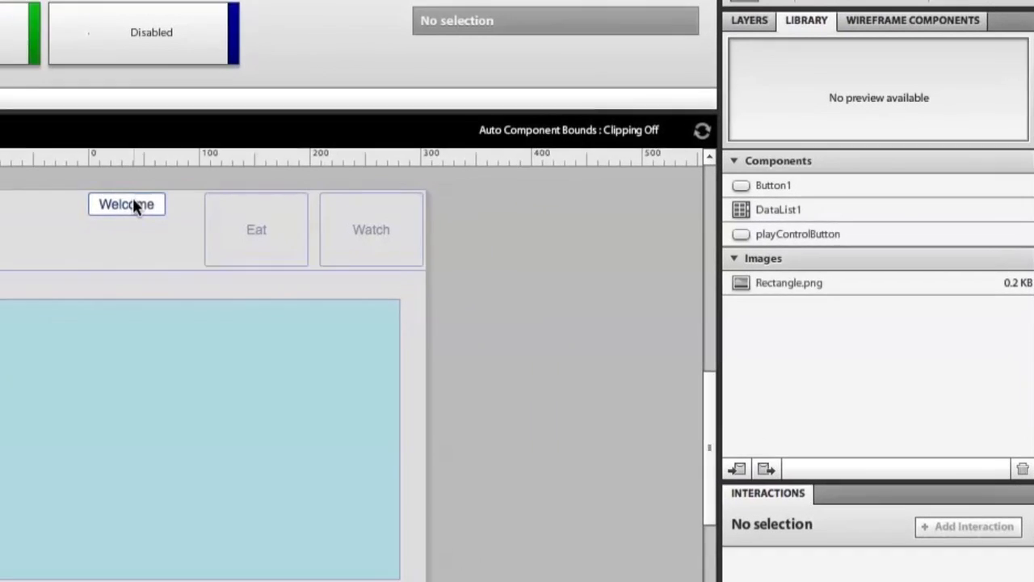
pyautogui.click(134, 204)
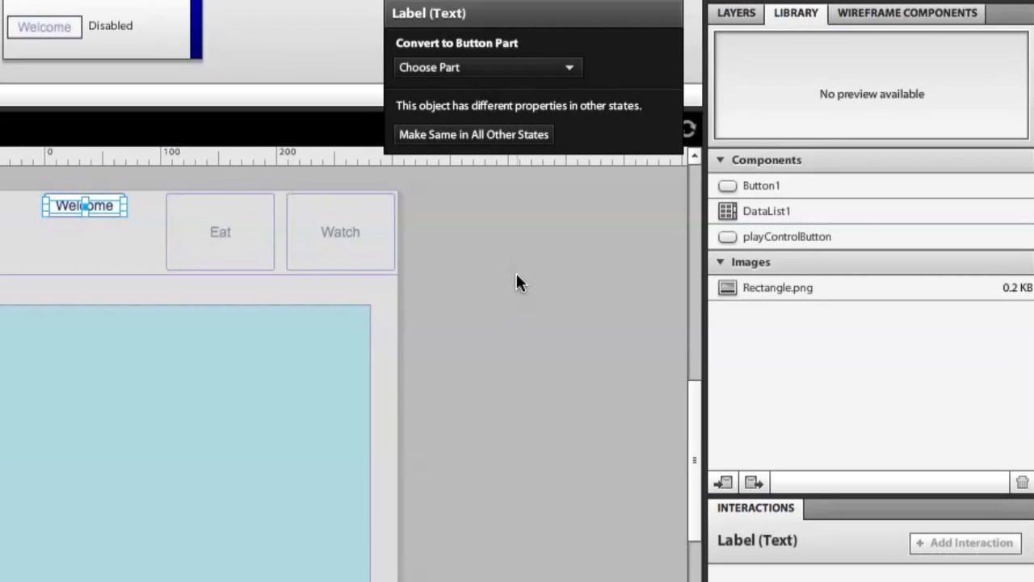
pyautogui.click(510, 275)
pyautogui.click(125, 226)
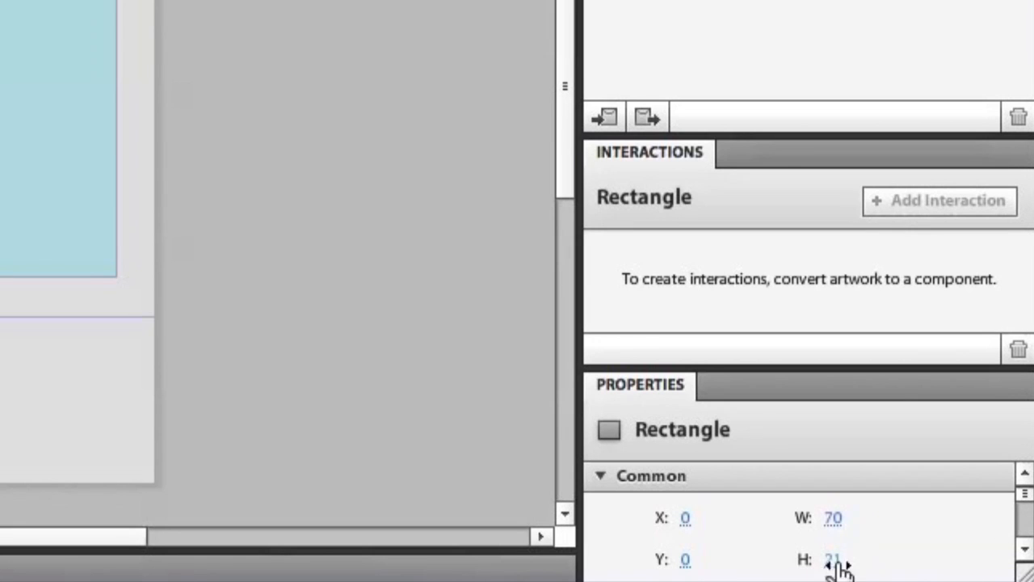
# Change the Up-state background rectangle's width from 70 to 100 in Properties.
pyautogui.click(832, 518)
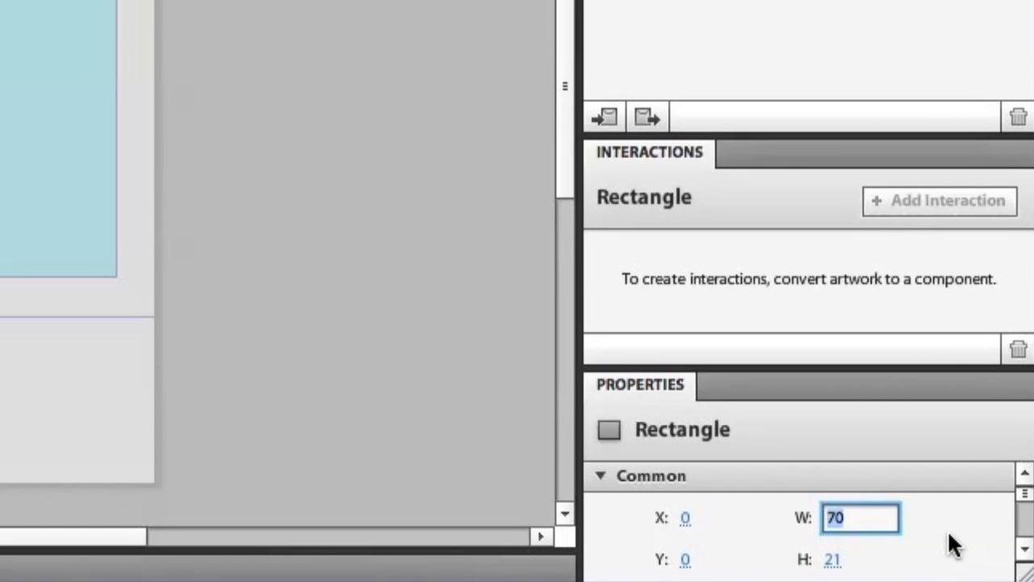
pyautogui.write('1')
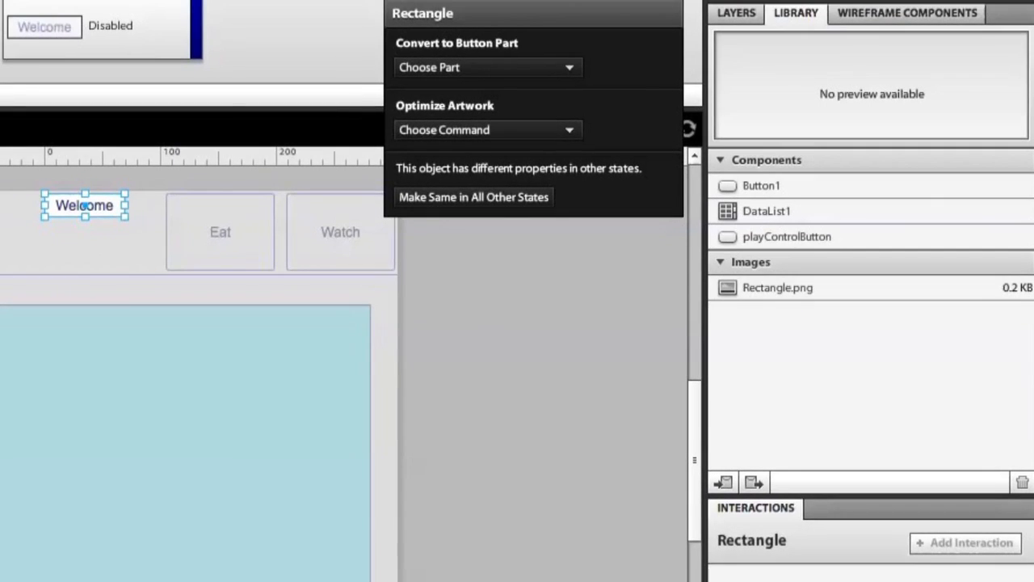
pyautogui.press('Return')
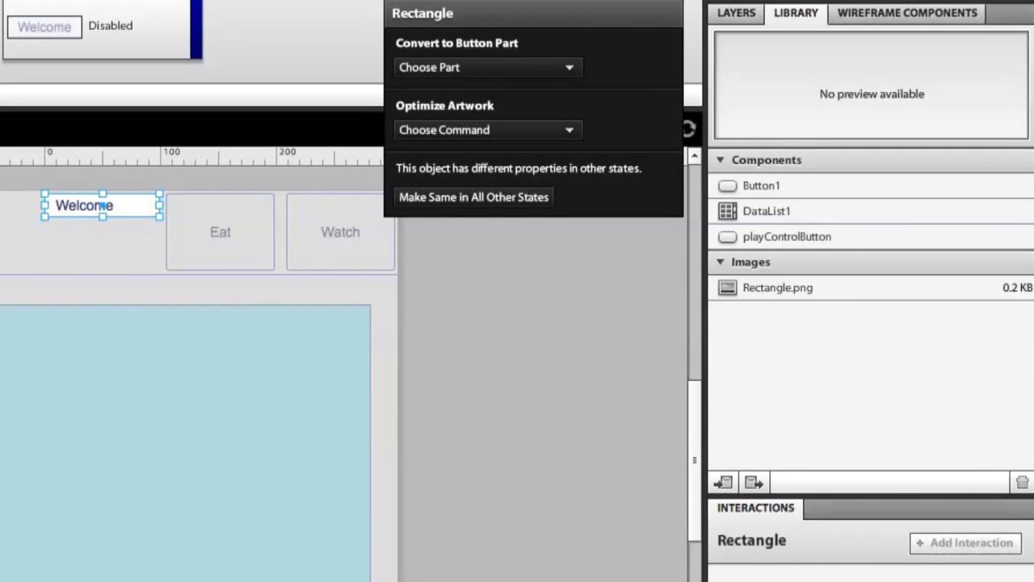
pyautogui.press('Return')
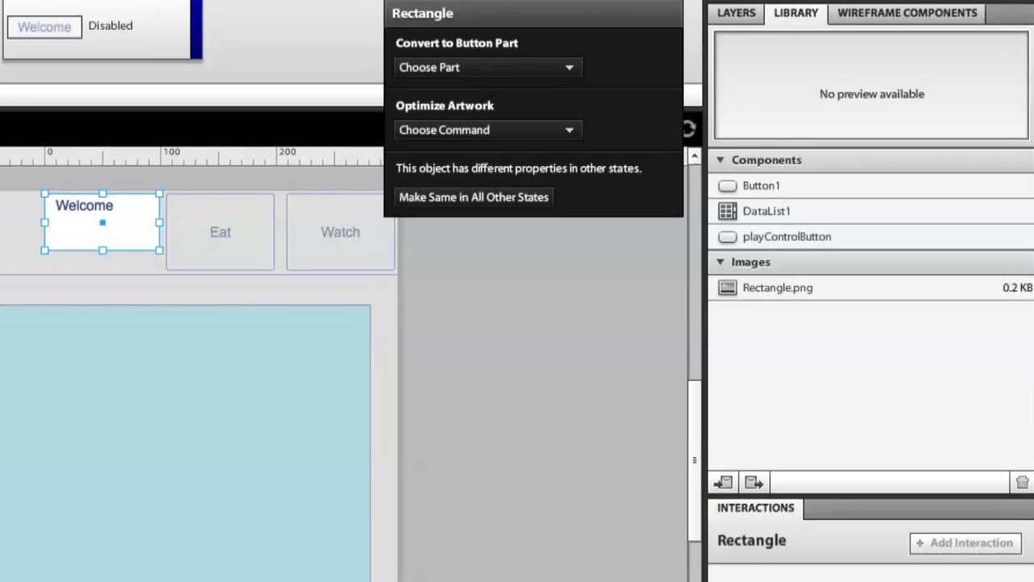
pyautogui.hotkey('ctrl', 'z')
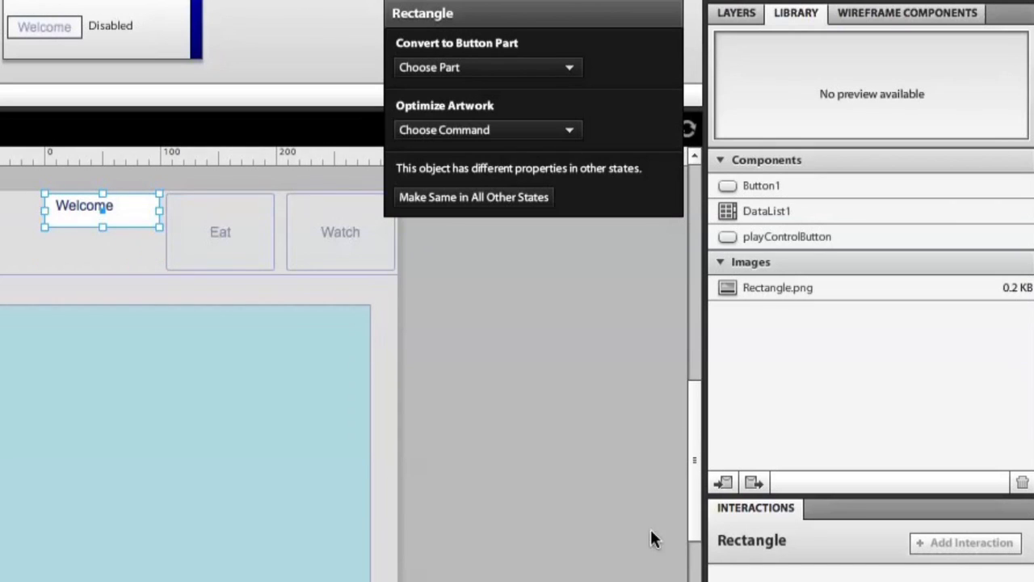
pyautogui.click(434, 312)
# Nudge the Welcome label lower and set its text alignment to Left.
pyautogui.click(68, 204)
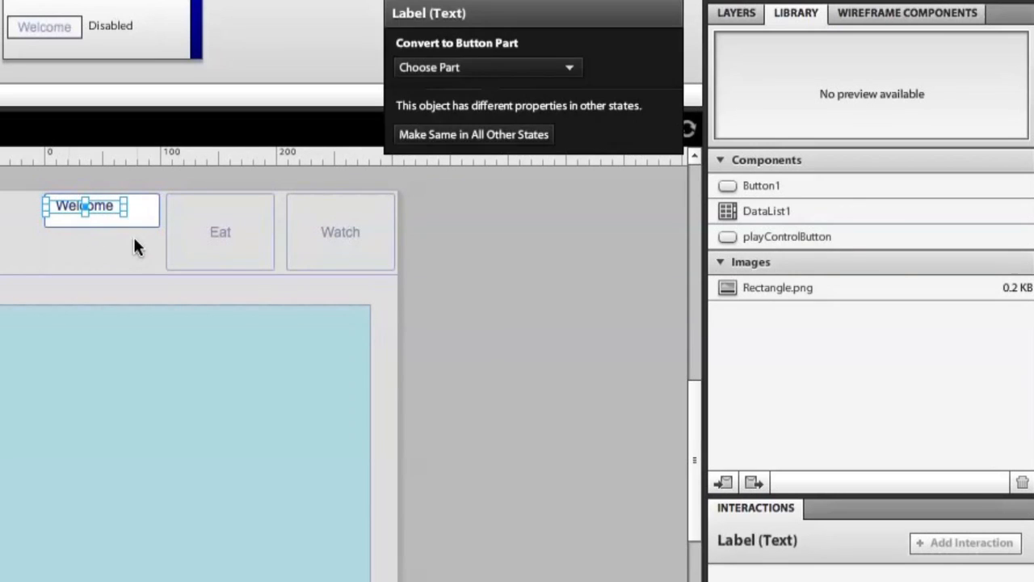
pyautogui.moveTo(67, 205); pyautogui.dragTo(65, 204)
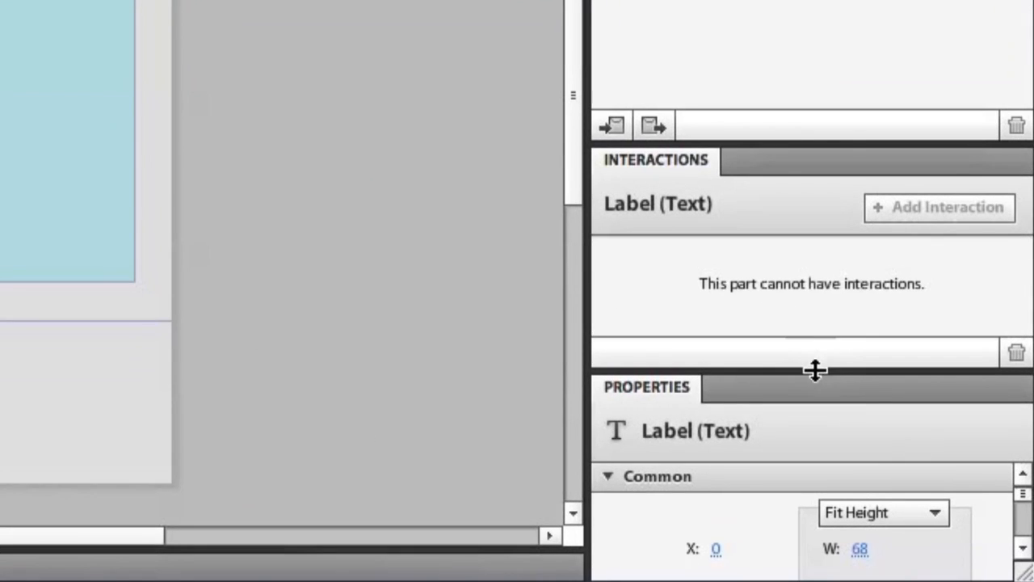
pyautogui.moveTo(814, 370); pyautogui.dragTo(800, 308)
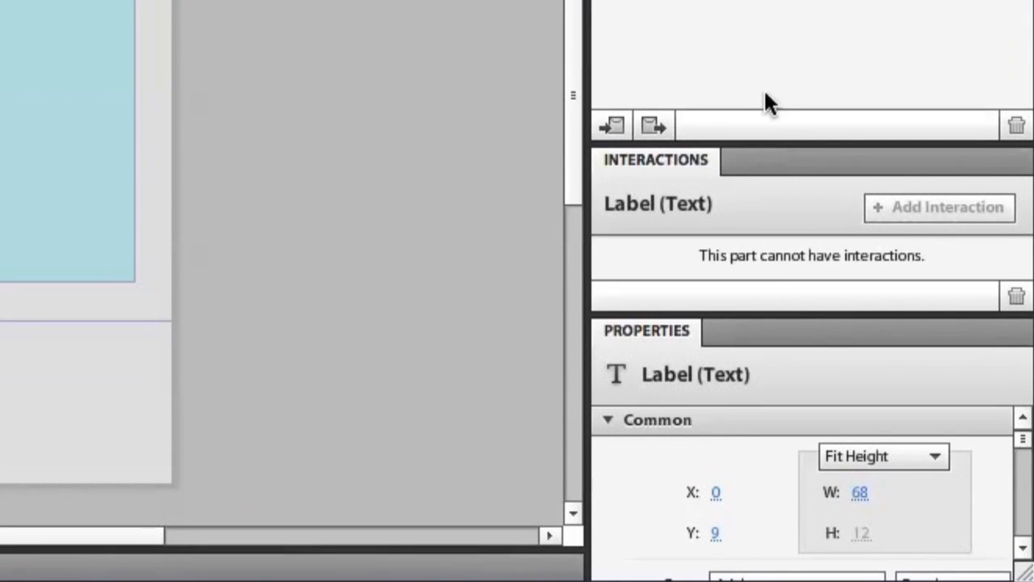
pyautogui.moveTo(774, 144); pyautogui.dragTo(774, 2)
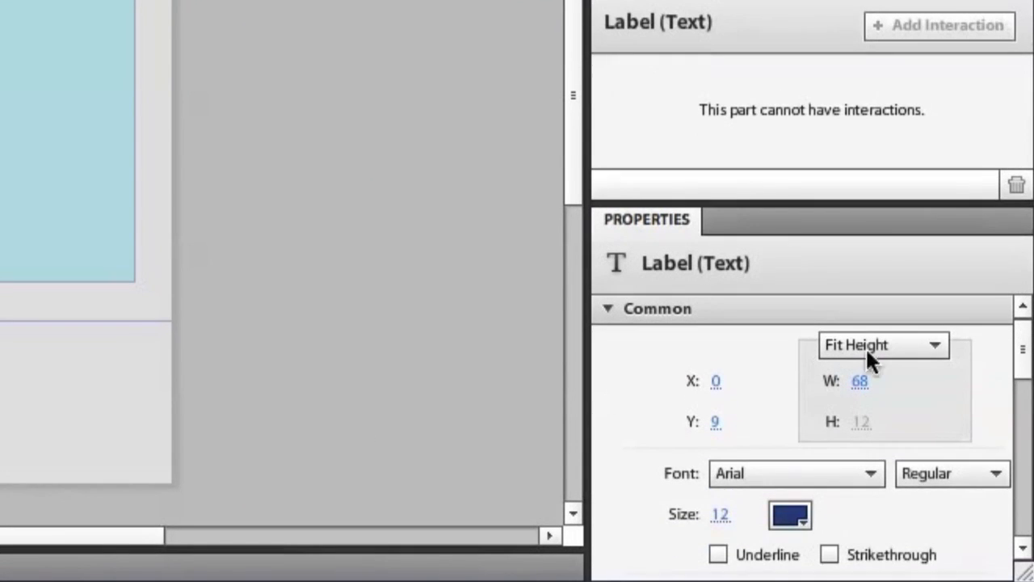
pyautogui.moveTo(1020, 354); pyautogui.dragTo(1023, 387)
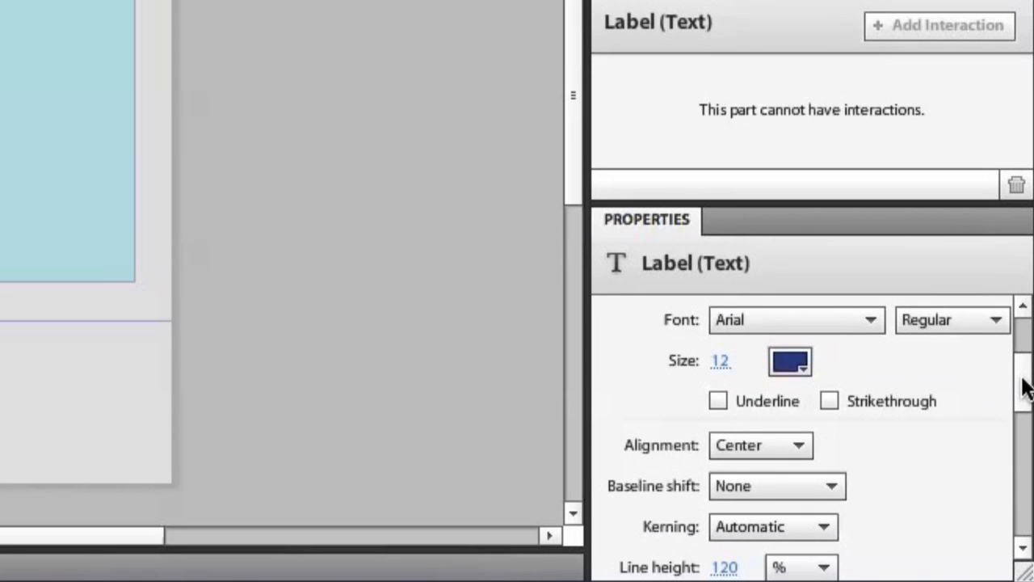
pyautogui.click(787, 447)
pyautogui.click(730, 321)
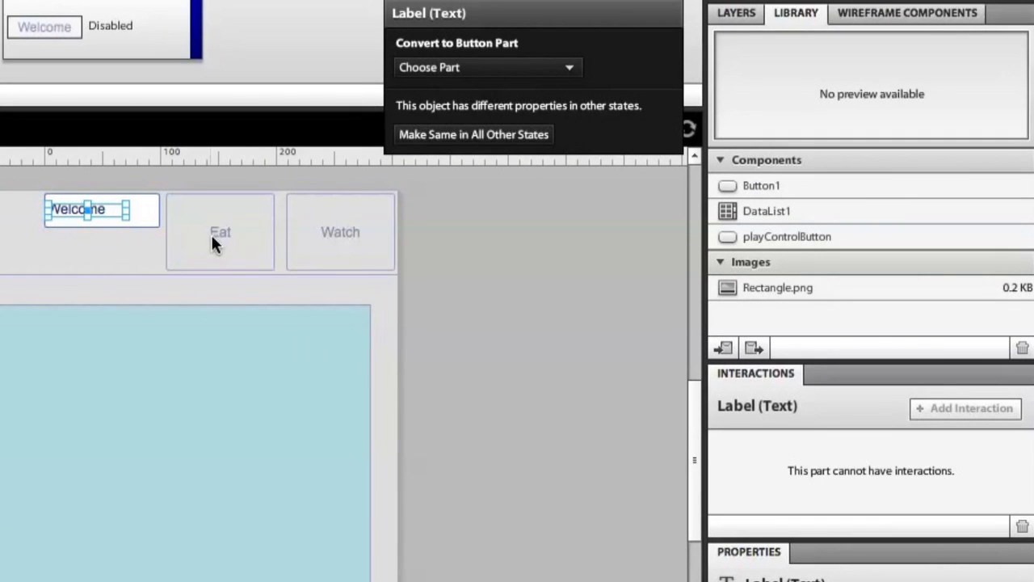
pyautogui.click(493, 249)
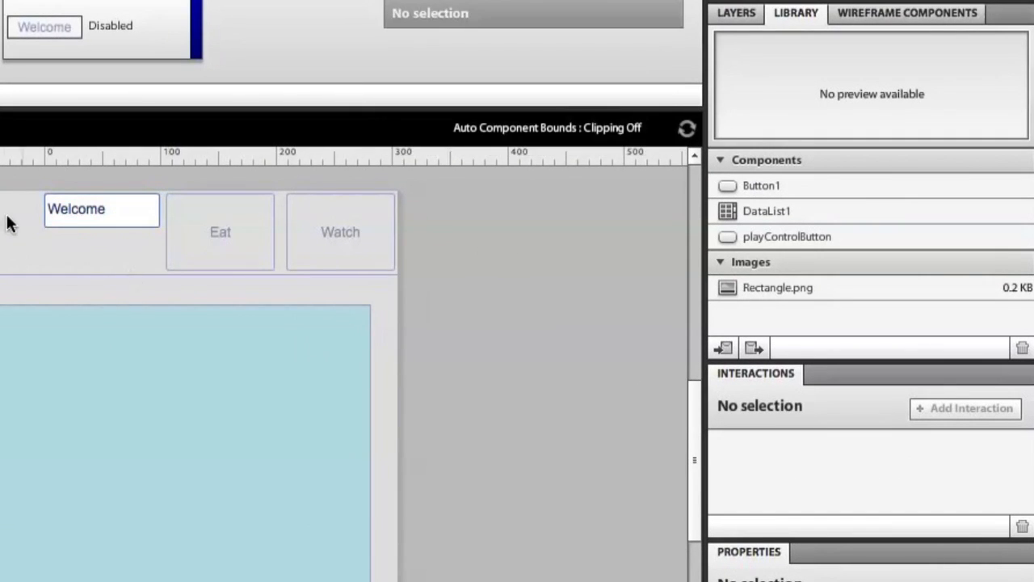
# Make the Welcome label and its 100 × 30 rectangle the same in all other states.
pyautogui.click(108, 240)
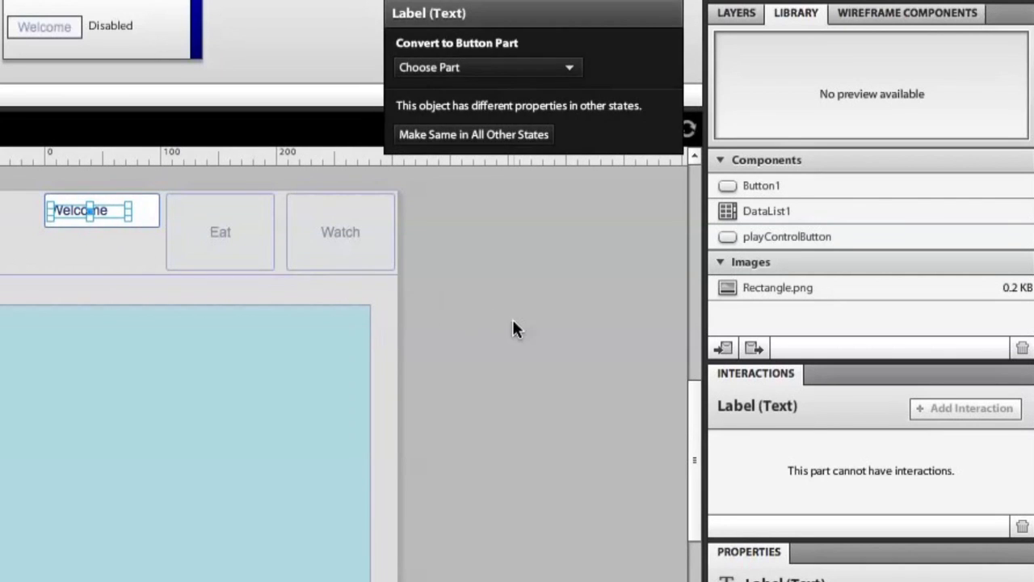
pyautogui.click(450, 350)
pyautogui.click(484, 296)
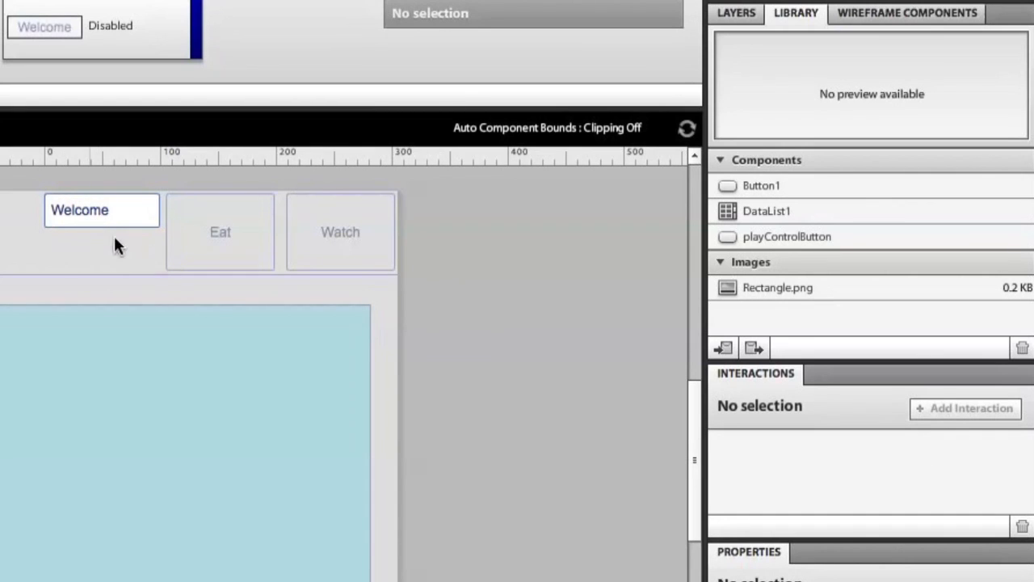
pyautogui.click(72, 210)
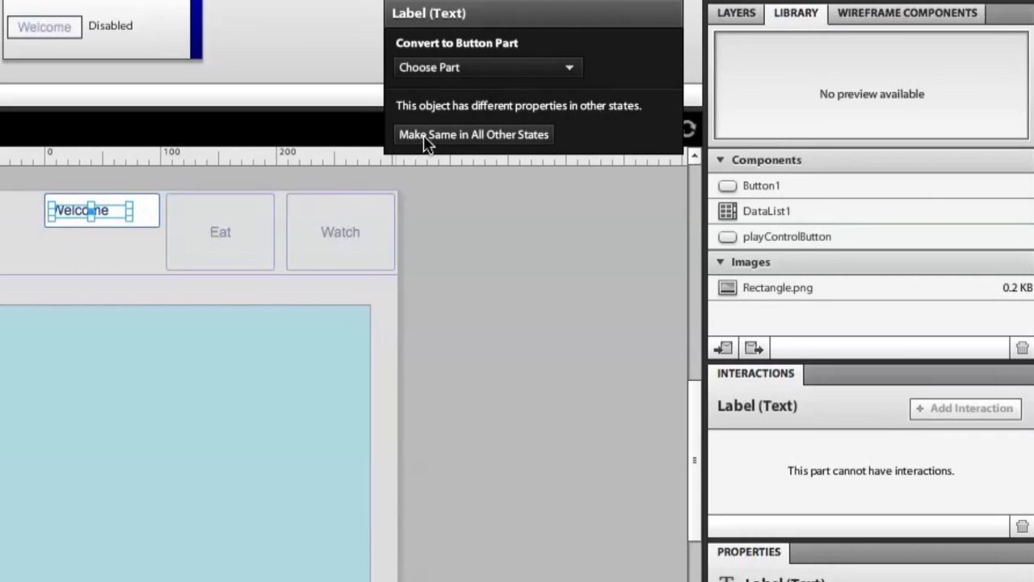
pyautogui.click(472, 135)
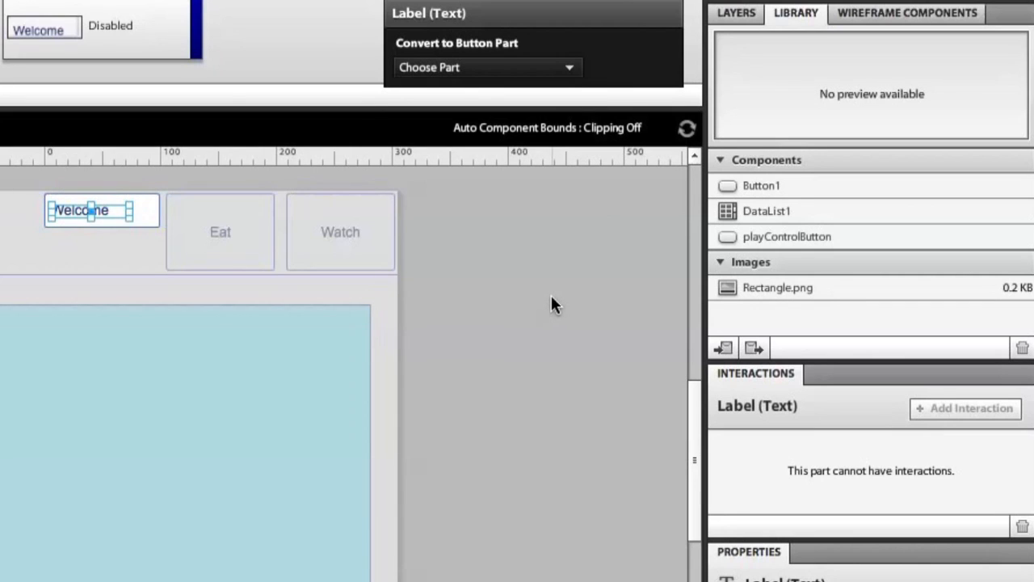
pyautogui.click(151, 198)
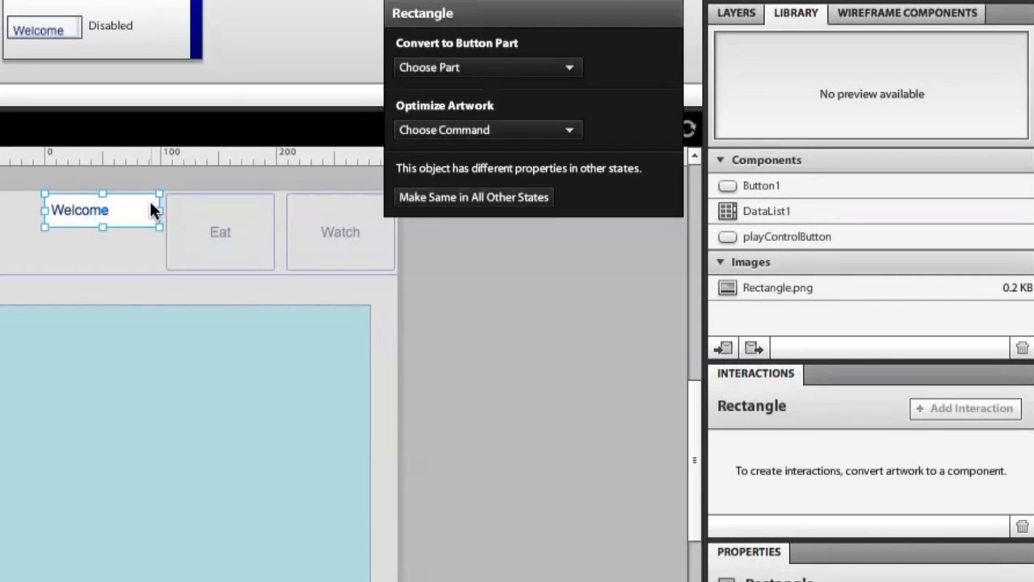
pyautogui.click(490, 199)
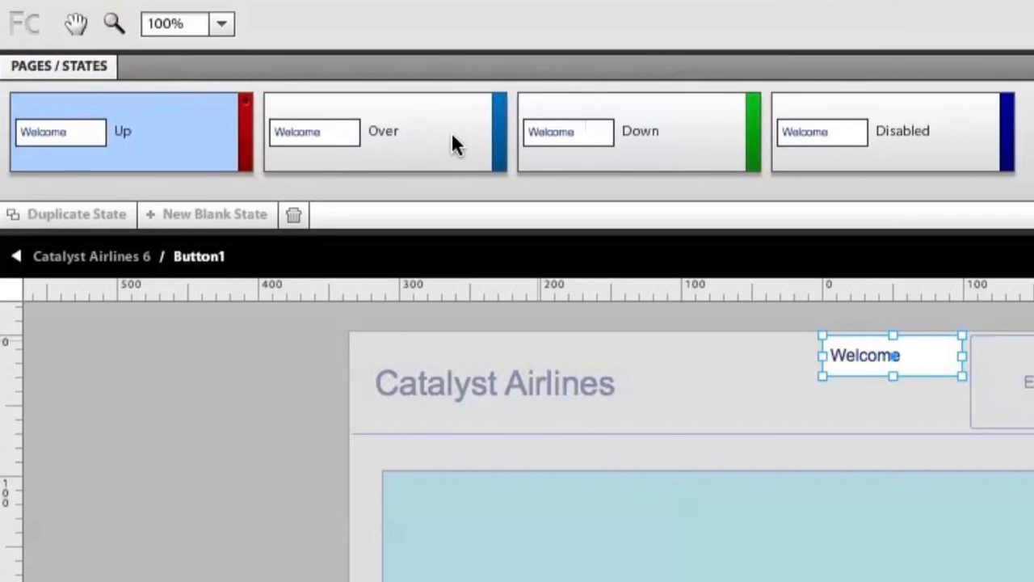
# Preview the Over, Down and Disabled states, then select the Welcome background in Over.
pyautogui.click(450, 143)
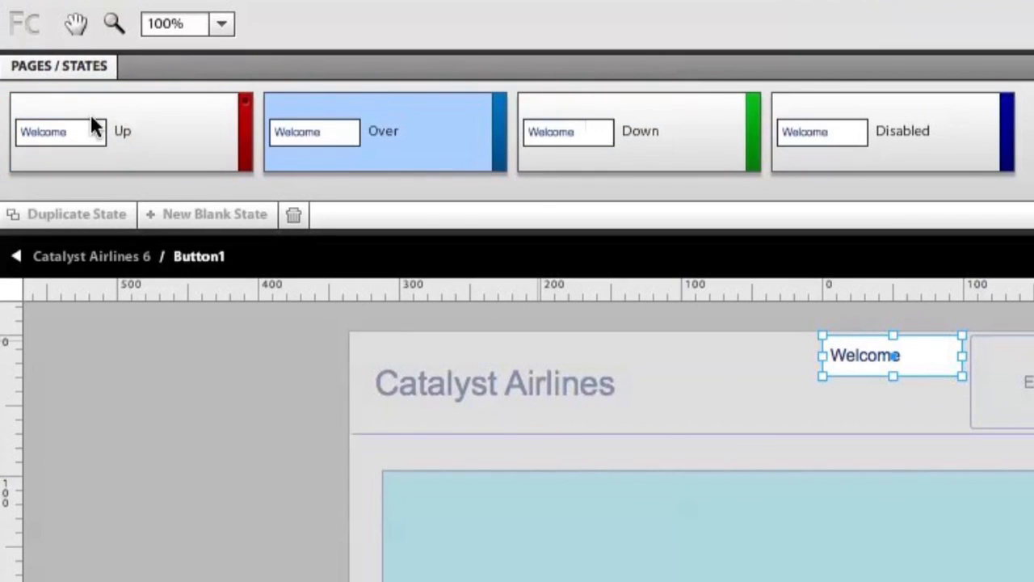
pyautogui.click(644, 122)
pyautogui.click(912, 134)
pyautogui.click(330, 148)
pyautogui.click(197, 149)
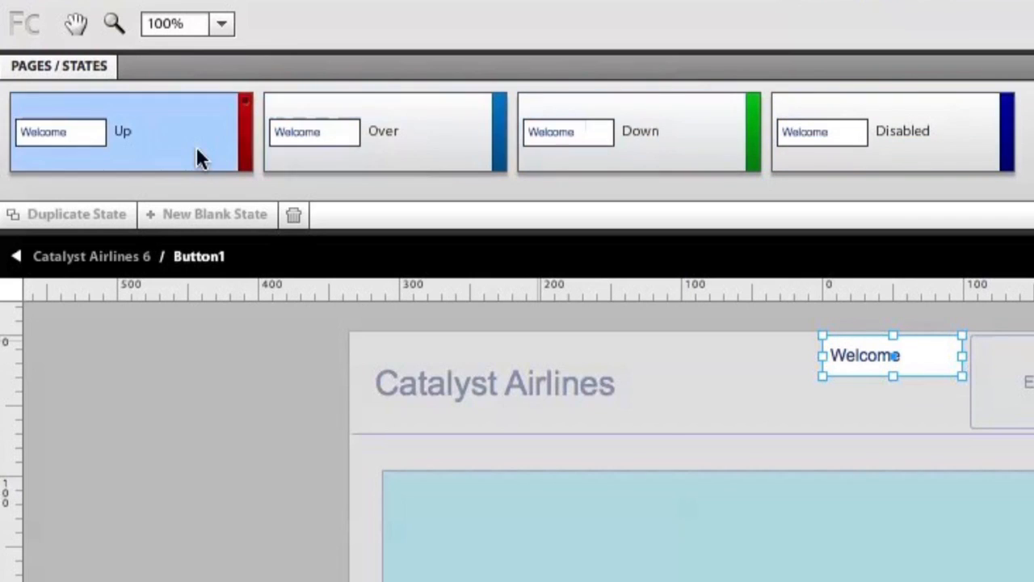
pyautogui.click(428, 153)
pyautogui.press('Escape')
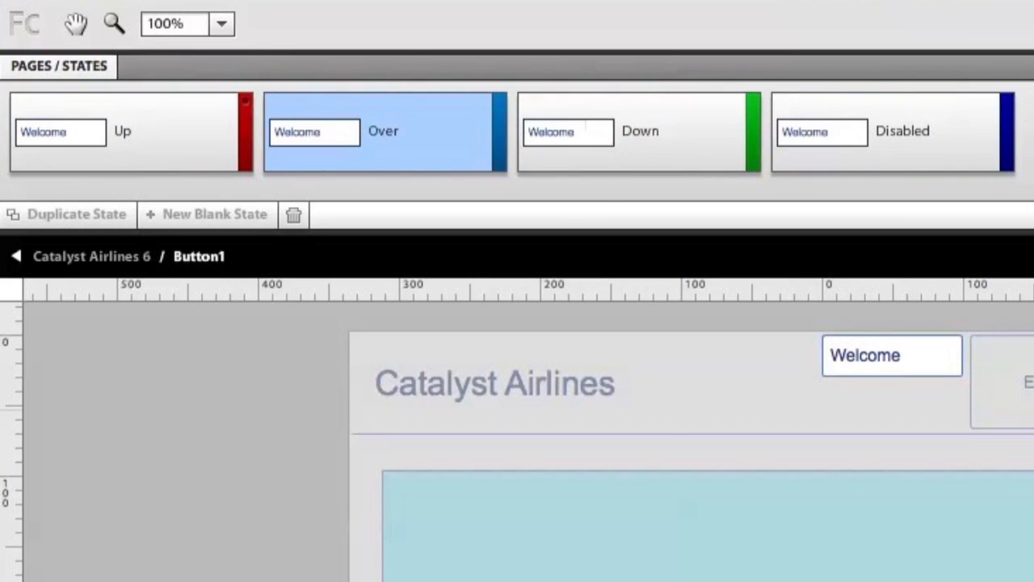
pyautogui.click(953, 371)
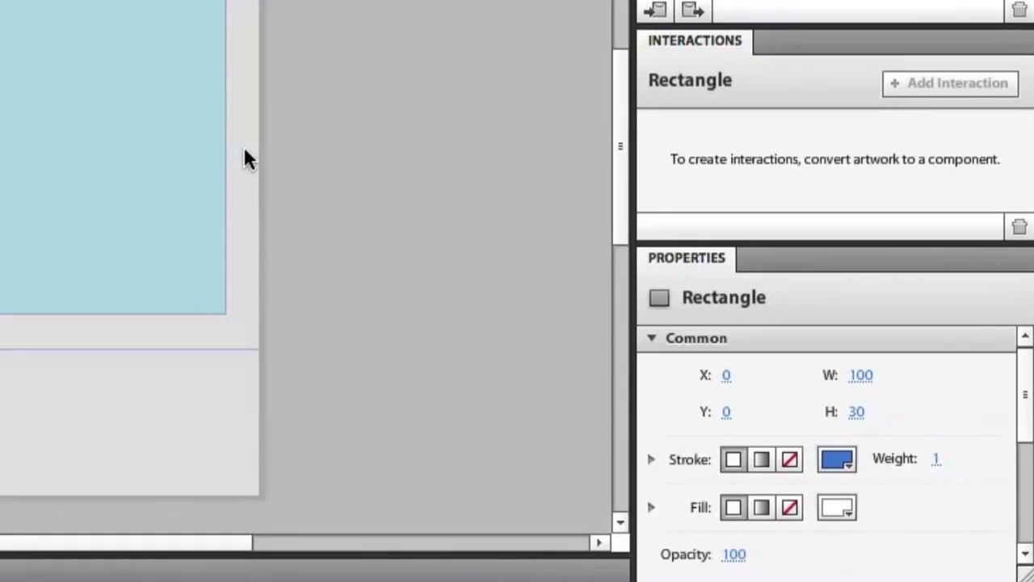
# Fill the Over-state background rectangle with lavender #9EA1FC.
pyautogui.moveTo(1031, 373); pyautogui.dragTo(1026, 387)
pyautogui.click(836, 461)
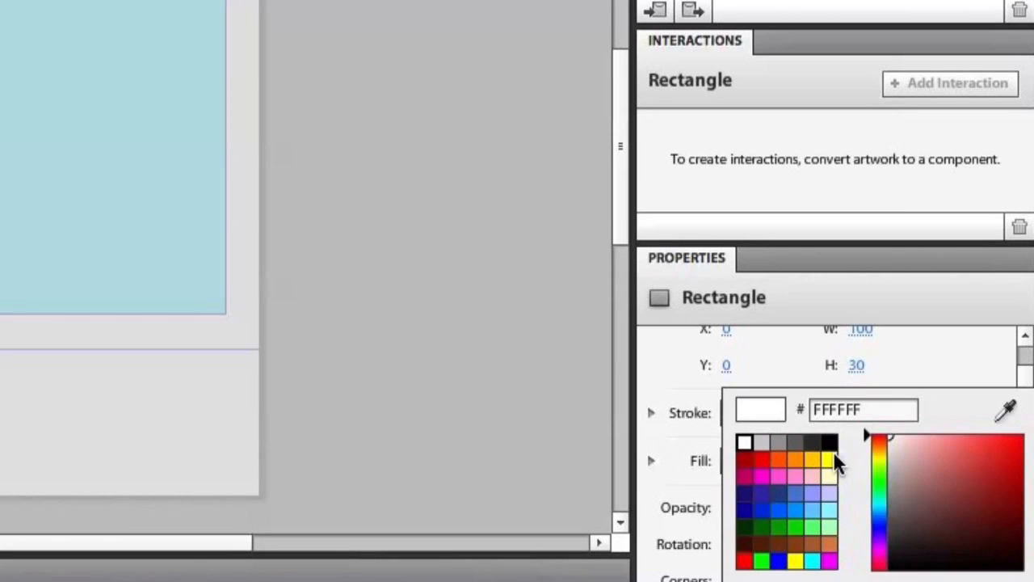
pyautogui.click(817, 501)
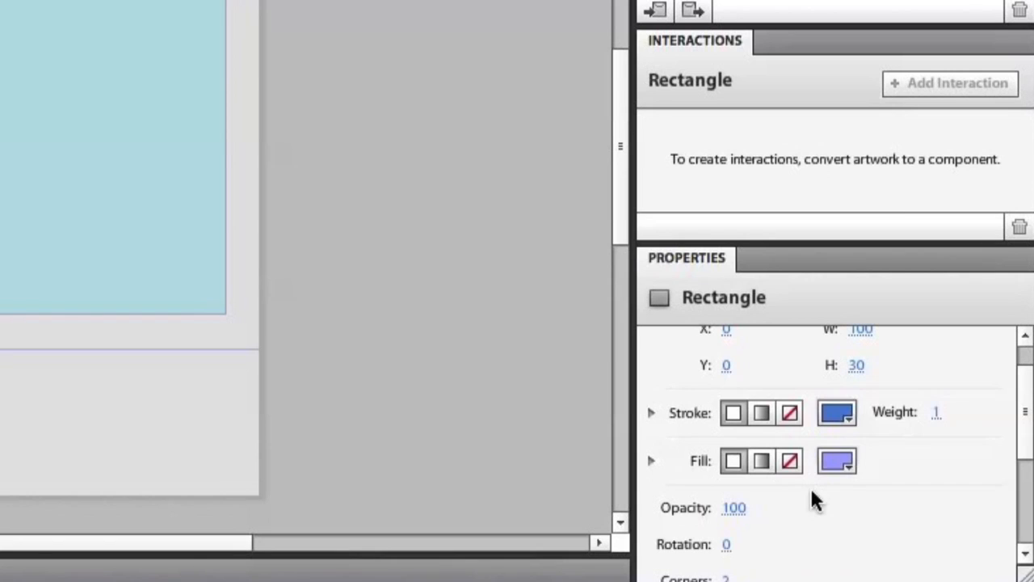
pyautogui.click(840, 463)
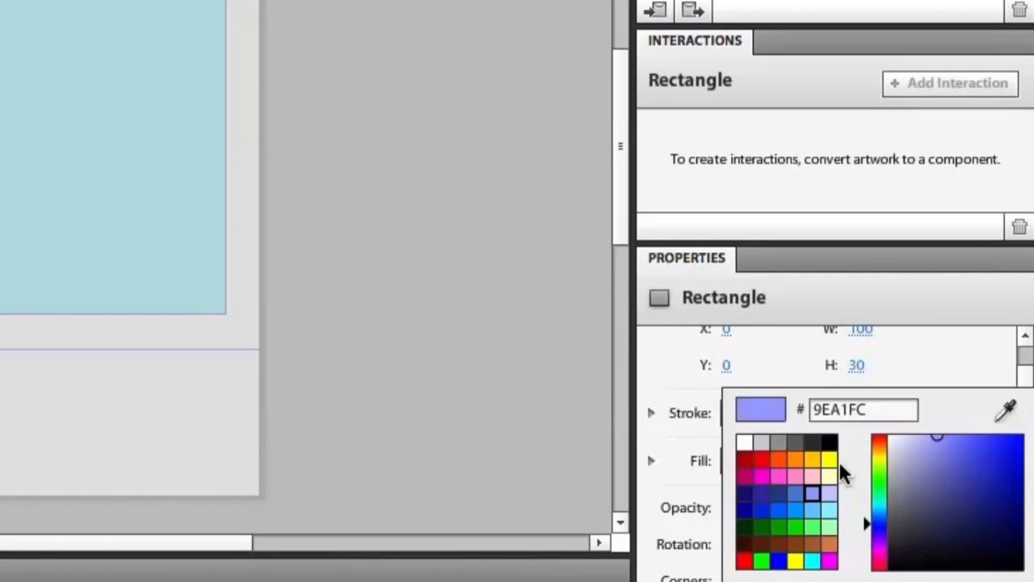
pyautogui.click(827, 504)
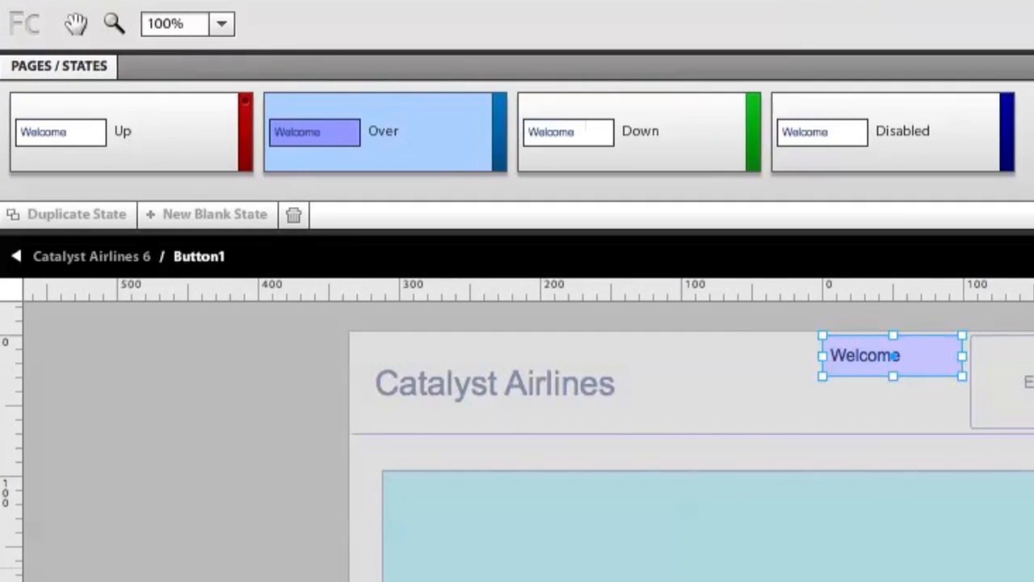
pyautogui.click(774, 386)
# Compare the Up, Over, Down and Disabled states, then return to the Catalyst Airlines page.
pyautogui.click(213, 140)
pyautogui.click(438, 122)
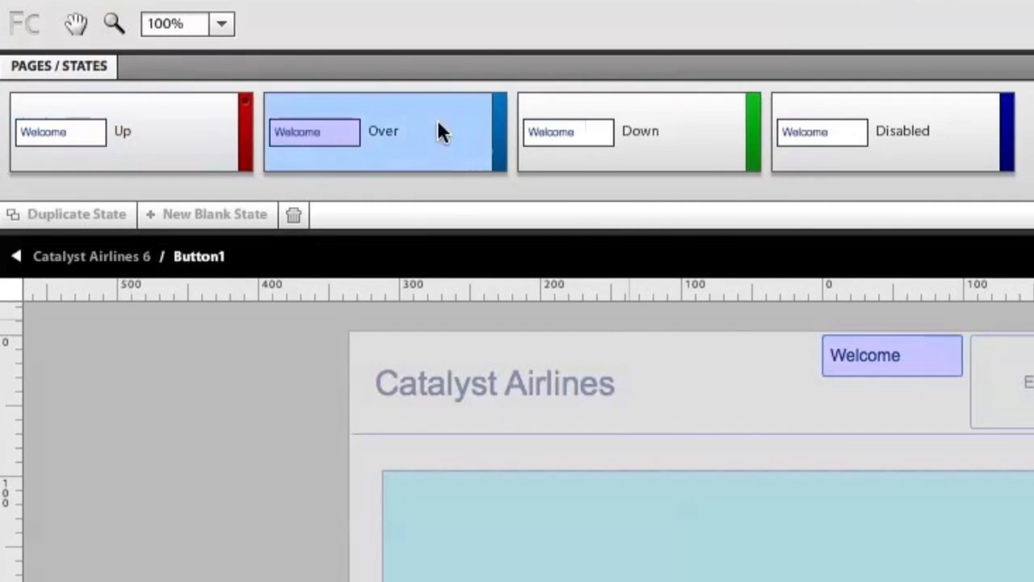
pyautogui.click(727, 154)
pyautogui.click(938, 139)
pyautogui.click(362, 127)
pyautogui.click(202, 154)
pyautogui.click(16, 256)
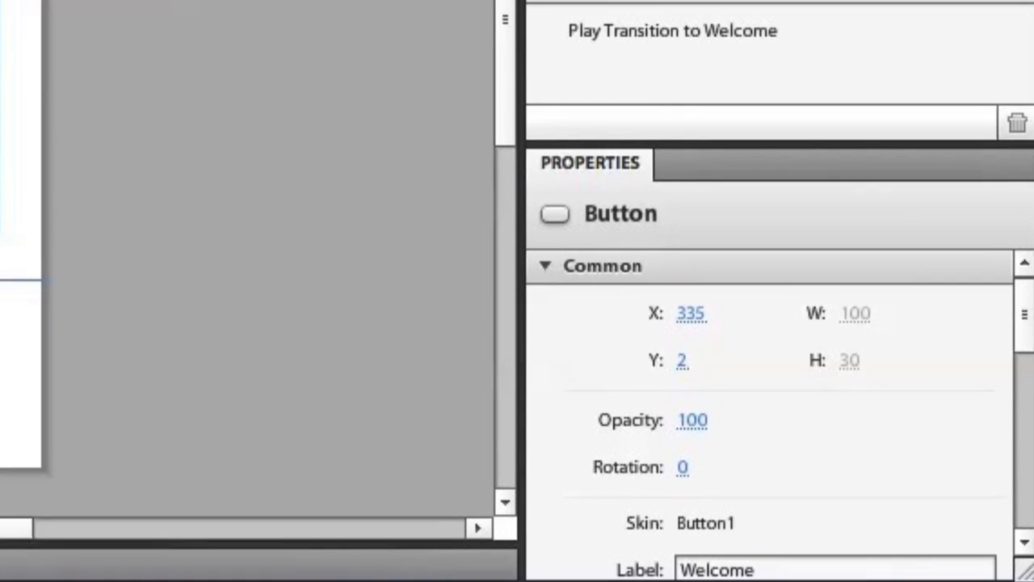
# Remove the Eat and Watch boxes and drop the Welcome button about 30 px lower.
pyautogui.scroll(-3, 1030, 341)
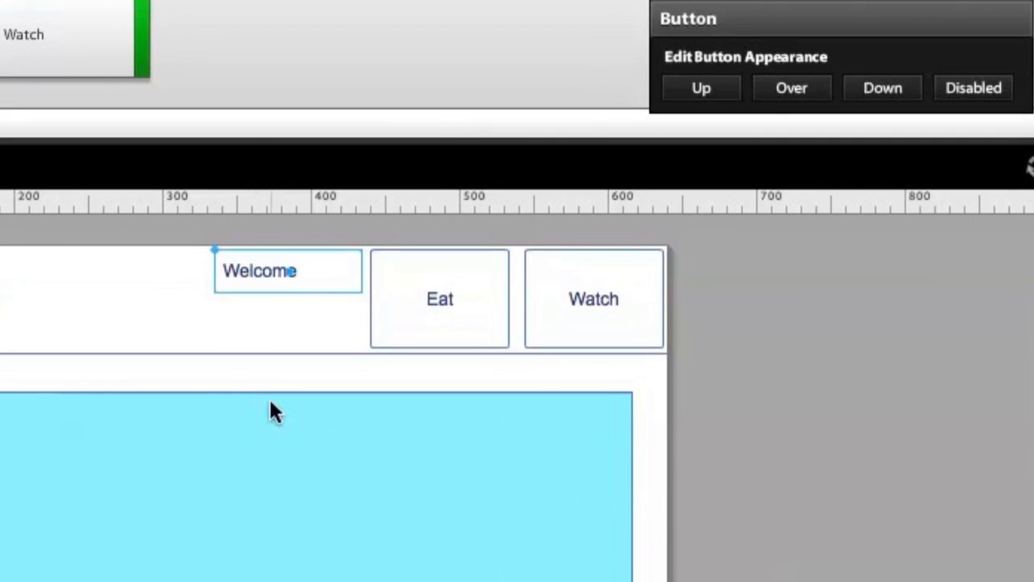
pyautogui.click(413, 326)
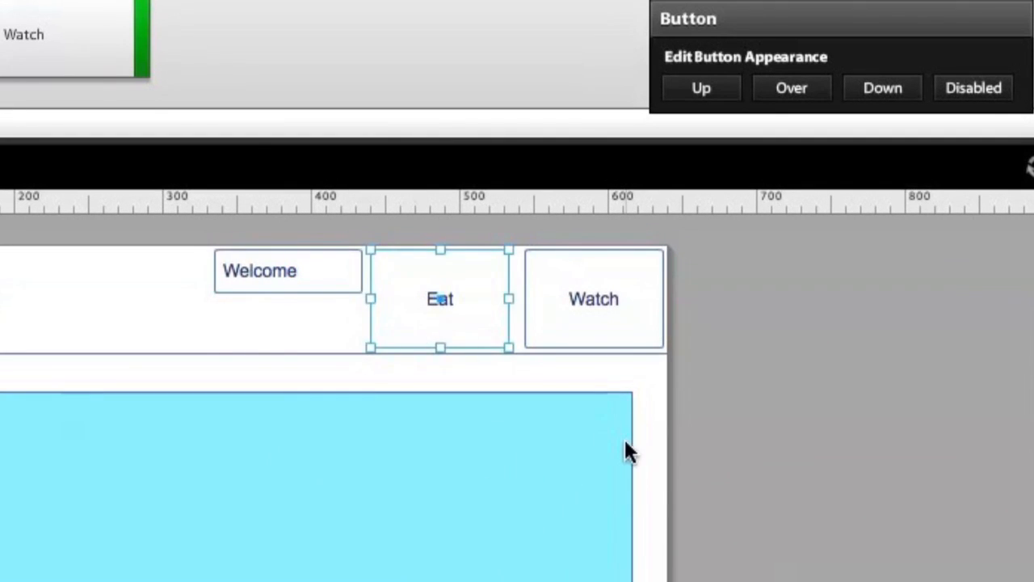
pyautogui.keyDown('shift'); pyautogui.click(604, 326); pyautogui.keyUp('shift')
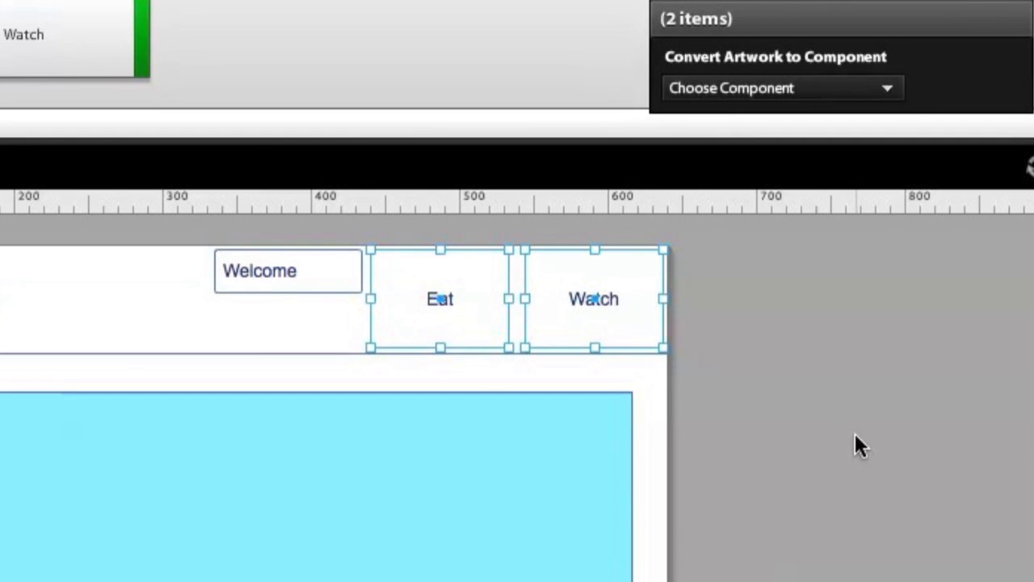
pyautogui.click(857, 434)
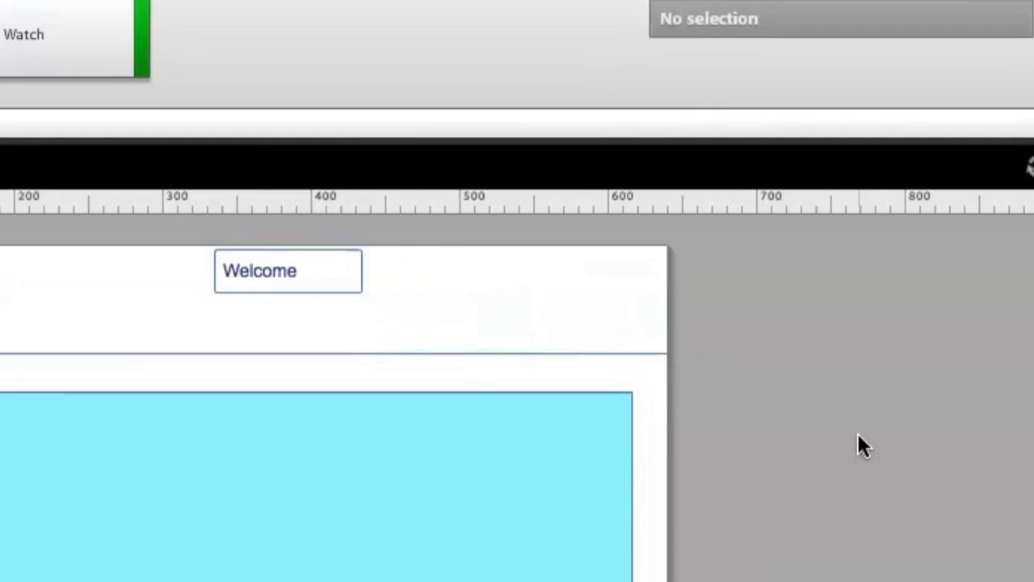
pyautogui.click(269, 267)
pyautogui.moveTo(251, 274); pyautogui.dragTo(250, 298)
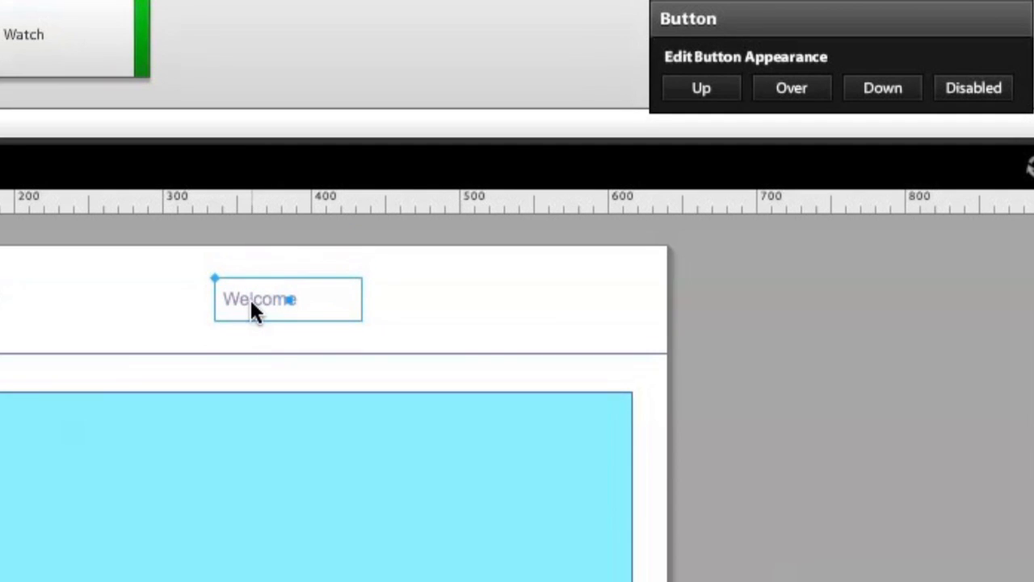
pyautogui.click(744, 452)
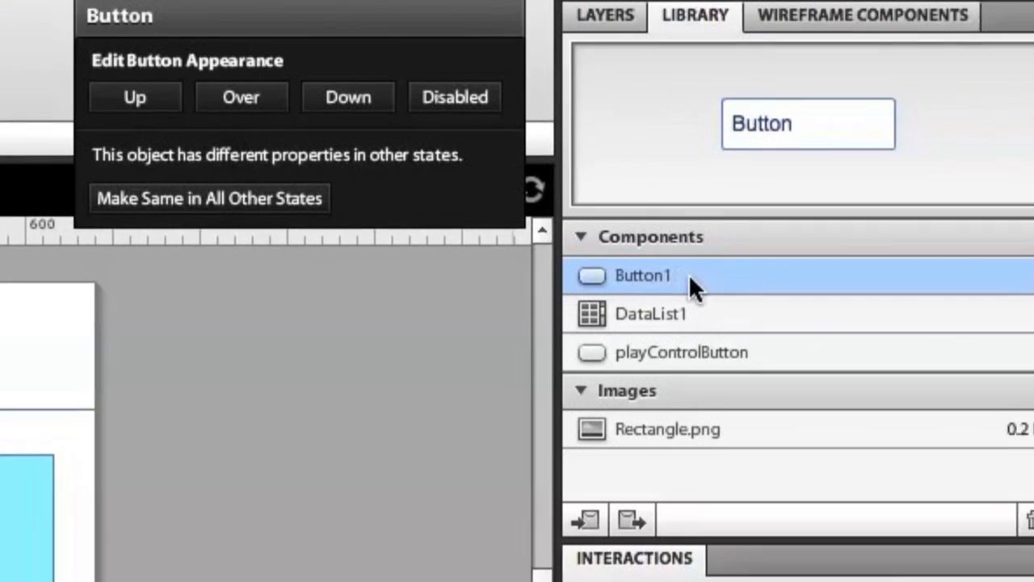
# Rename Button1 to naivigationButton in the Library and drag a new instance onto the page.
pyautogui.doubleClick(639, 277)
pyautogui.write('nai')
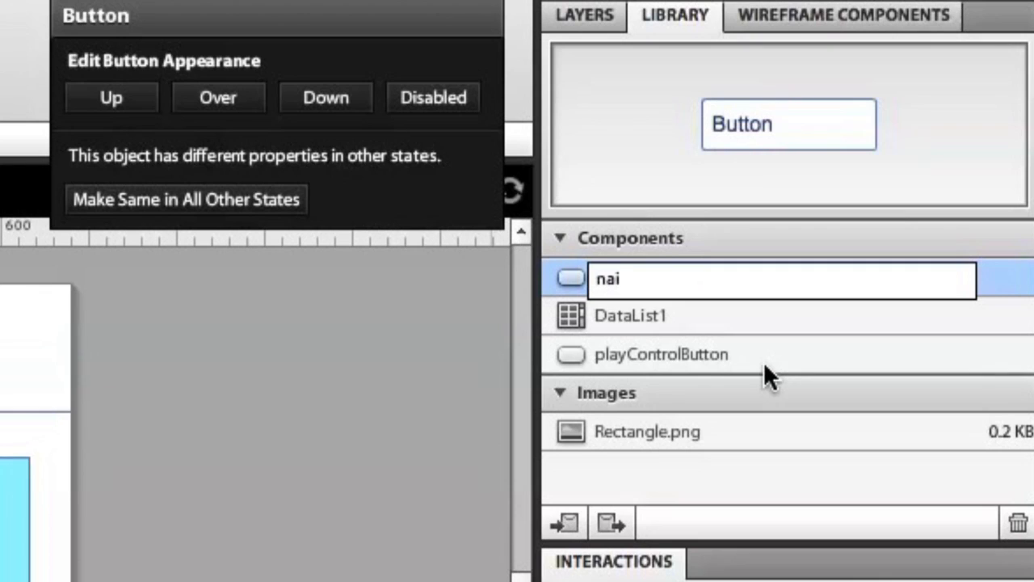
pyautogui.write('vigationButton')
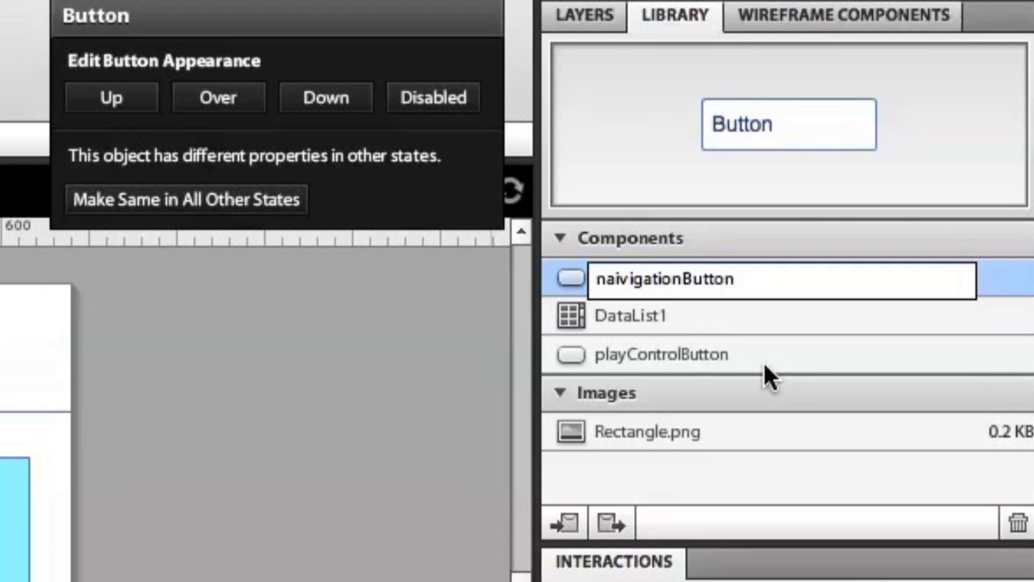
pyautogui.press('Return')
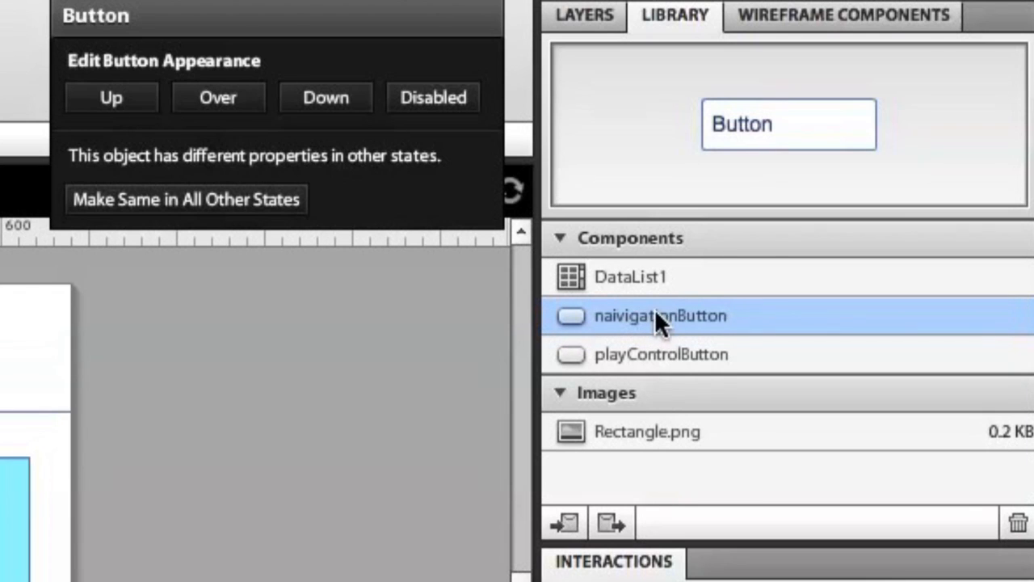
pyautogui.moveTo(586, 314); pyautogui.dragTo(412, 301)
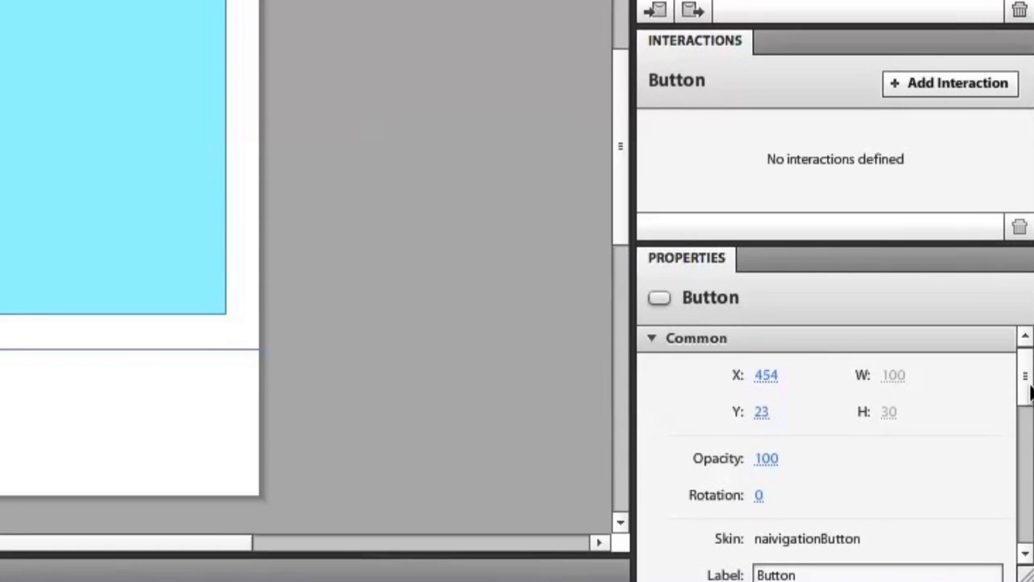
# Label the new instance Eat and position it beside Welcome.
pyautogui.scroll(-2, 1031, 392)
pyautogui.click(775, 491)
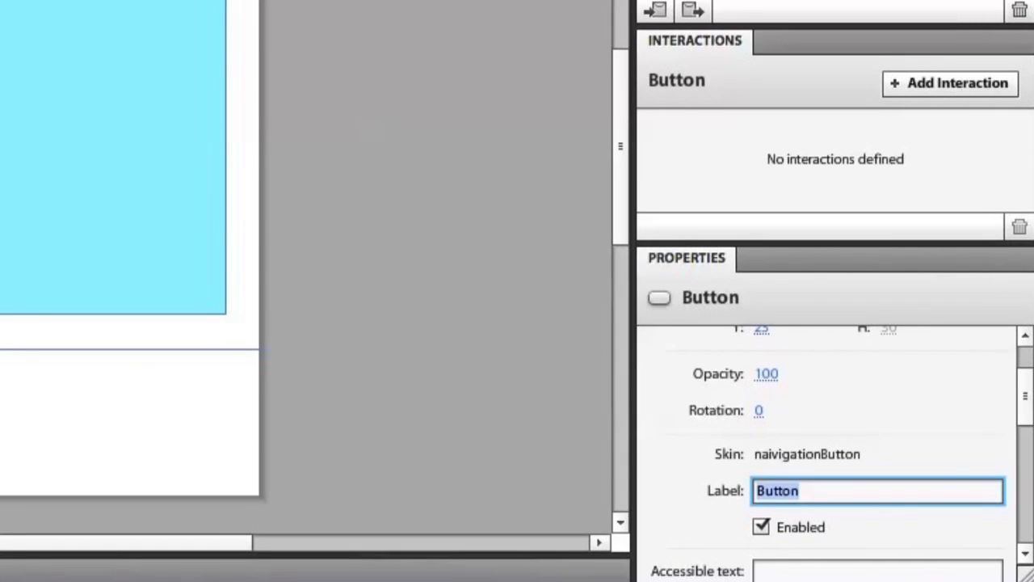
pyautogui.write('Eat')
pyautogui.press('Return')
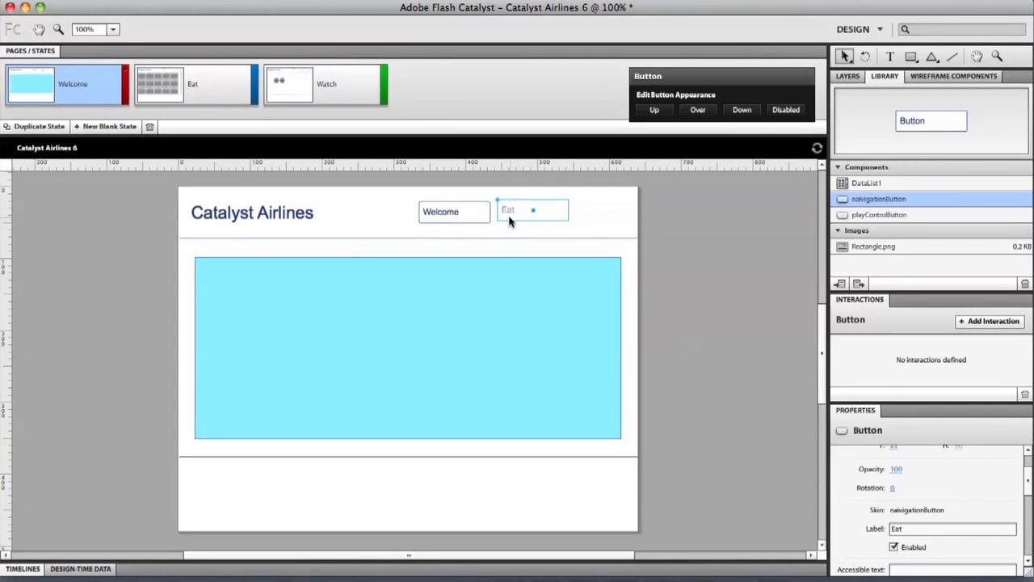
pyautogui.moveTo(509, 218); pyautogui.dragTo(506, 220)
# Add another naivigationButton labelled Watch right of Eat, then select all three buttons.
pyautogui.moveTo(584, 219); pyautogui.dragTo(585, 220)
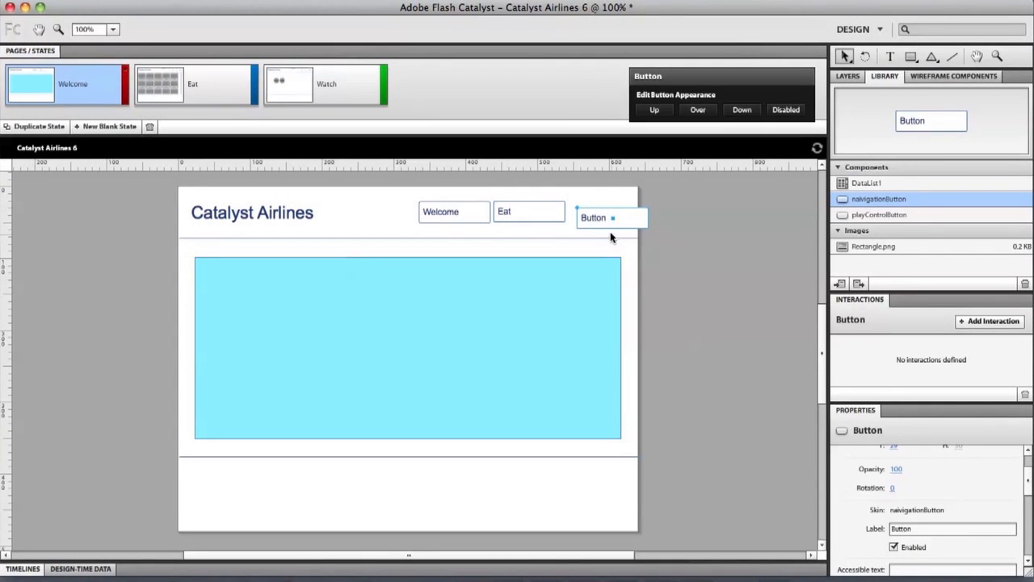
pyautogui.doubleClick(903, 529)
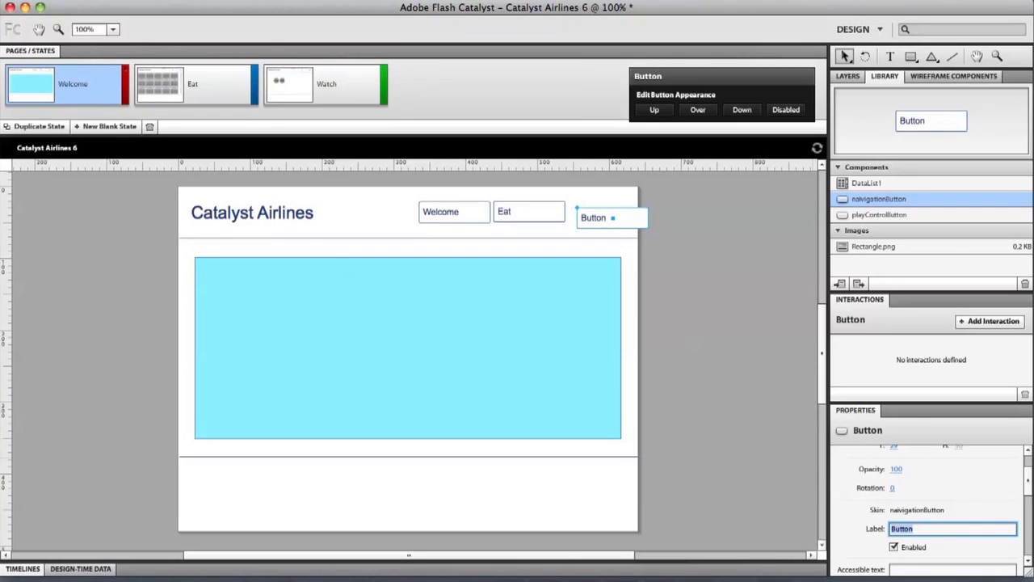
pyautogui.press('Return')
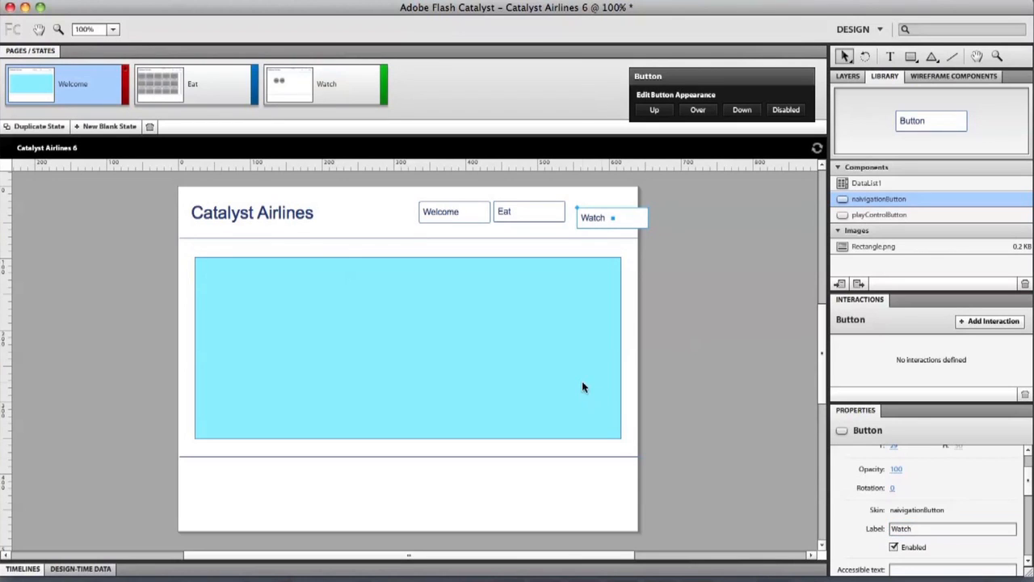
pyautogui.click(569, 253)
pyautogui.click(593, 216)
pyautogui.keyDown('shift'); pyautogui.click(537, 212); pyautogui.keyUp('shift')
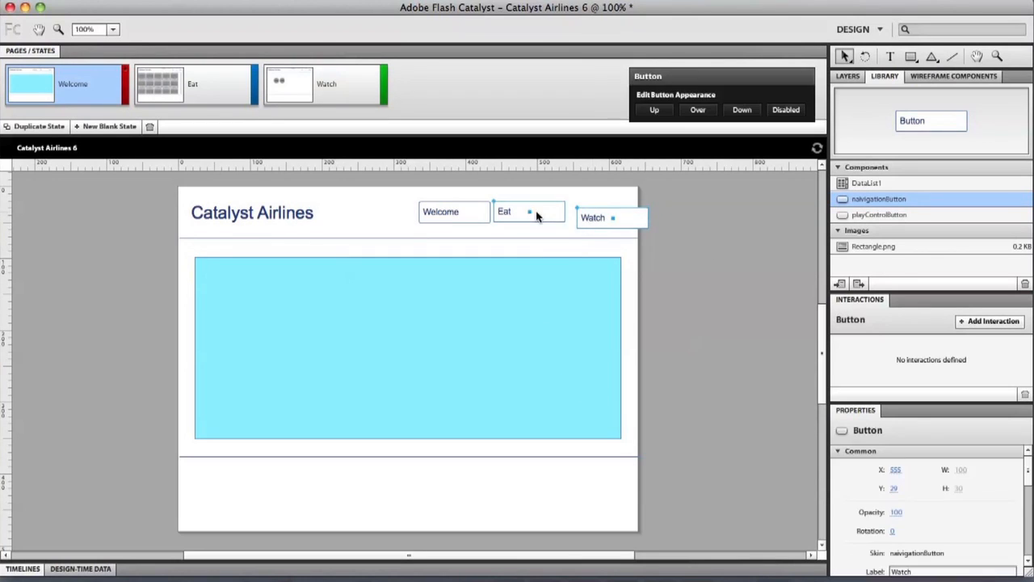
pyautogui.keyDown('shift'); pyautogui.click(454, 216); pyautogui.keyUp('shift')
# Align Welcome, Eat and Watch on their vertical centres, close Watch's gap, and shift the row left.
pyautogui.rightClick(456, 218)
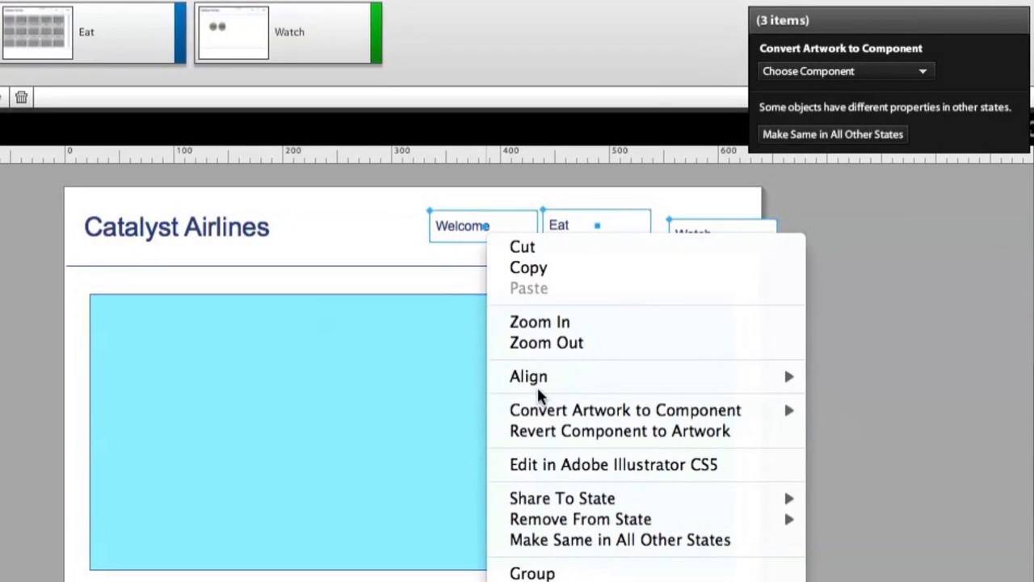
pyautogui.moveTo(558, 377)
pyautogui.click(889, 472)
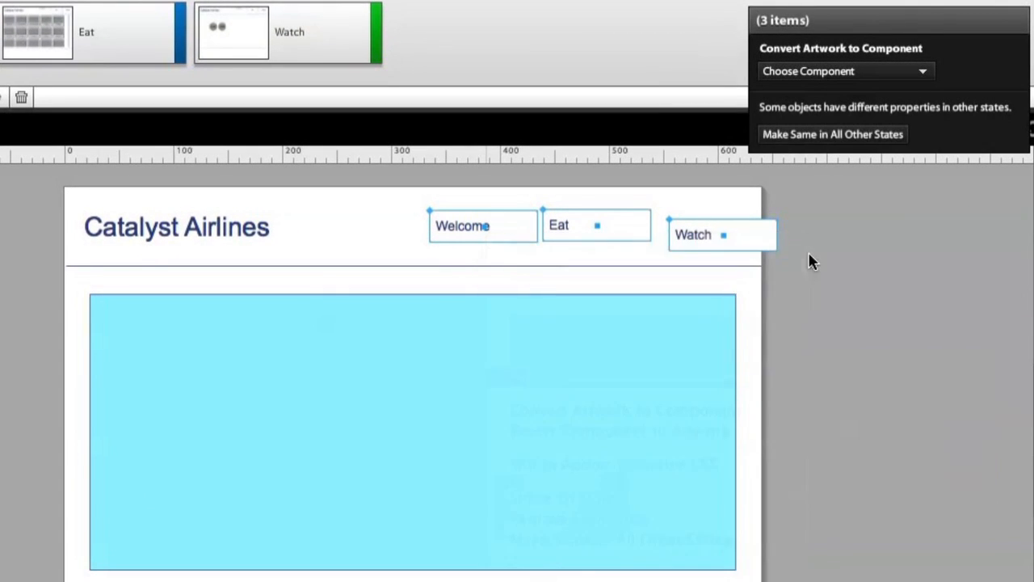
pyautogui.click(818, 282)
pyautogui.moveTo(693, 251); pyautogui.dragTo(683, 247)
pyautogui.keyDown('shift'); pyautogui.click(581, 231); pyautogui.keyUp('shift')
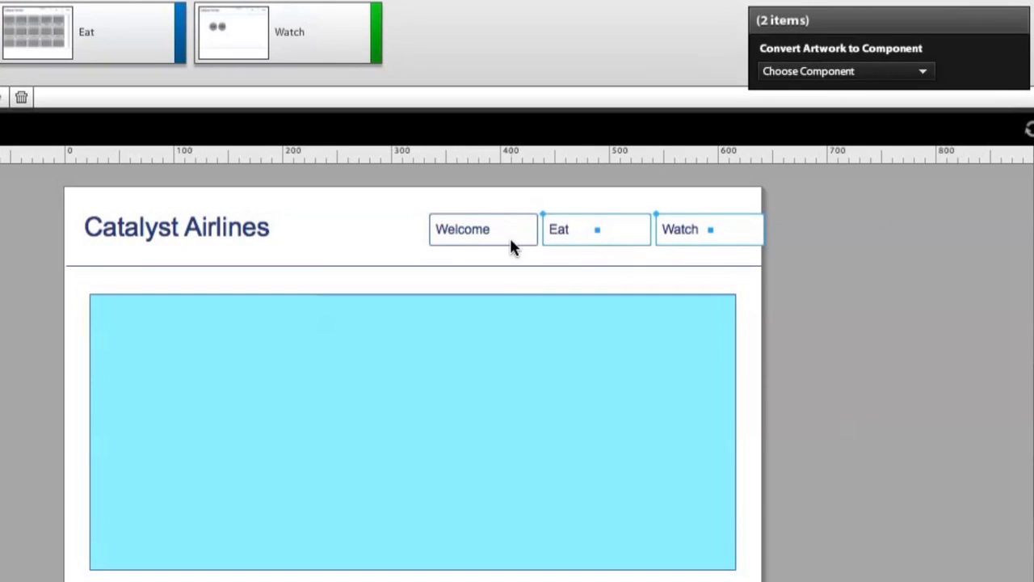
pyautogui.keyDown('shift'); pyautogui.click(501, 233); pyautogui.keyUp('shift')
pyautogui.moveTo(497, 230); pyautogui.dragTo(490, 229)
pyautogui.click(1014, 372)
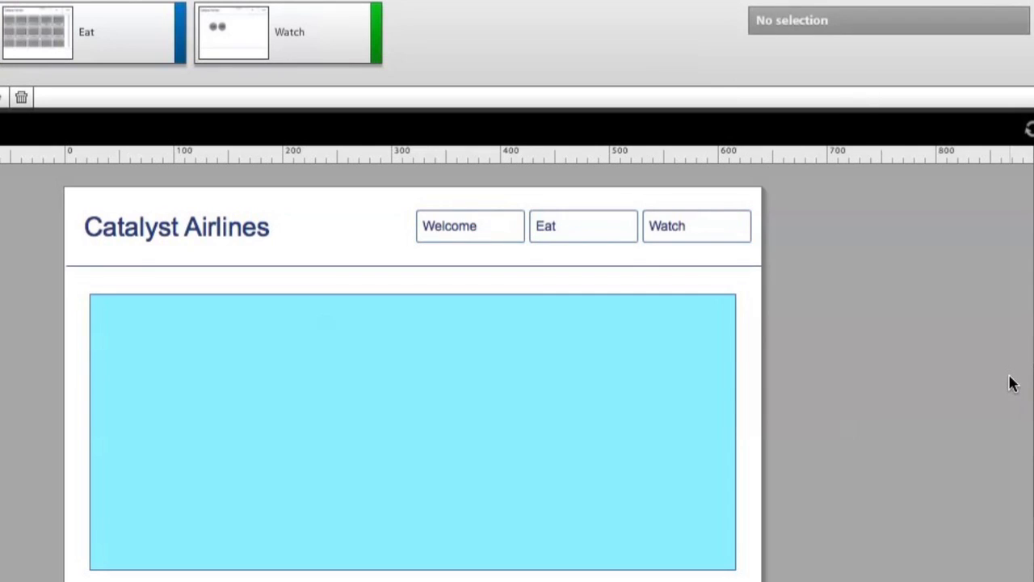